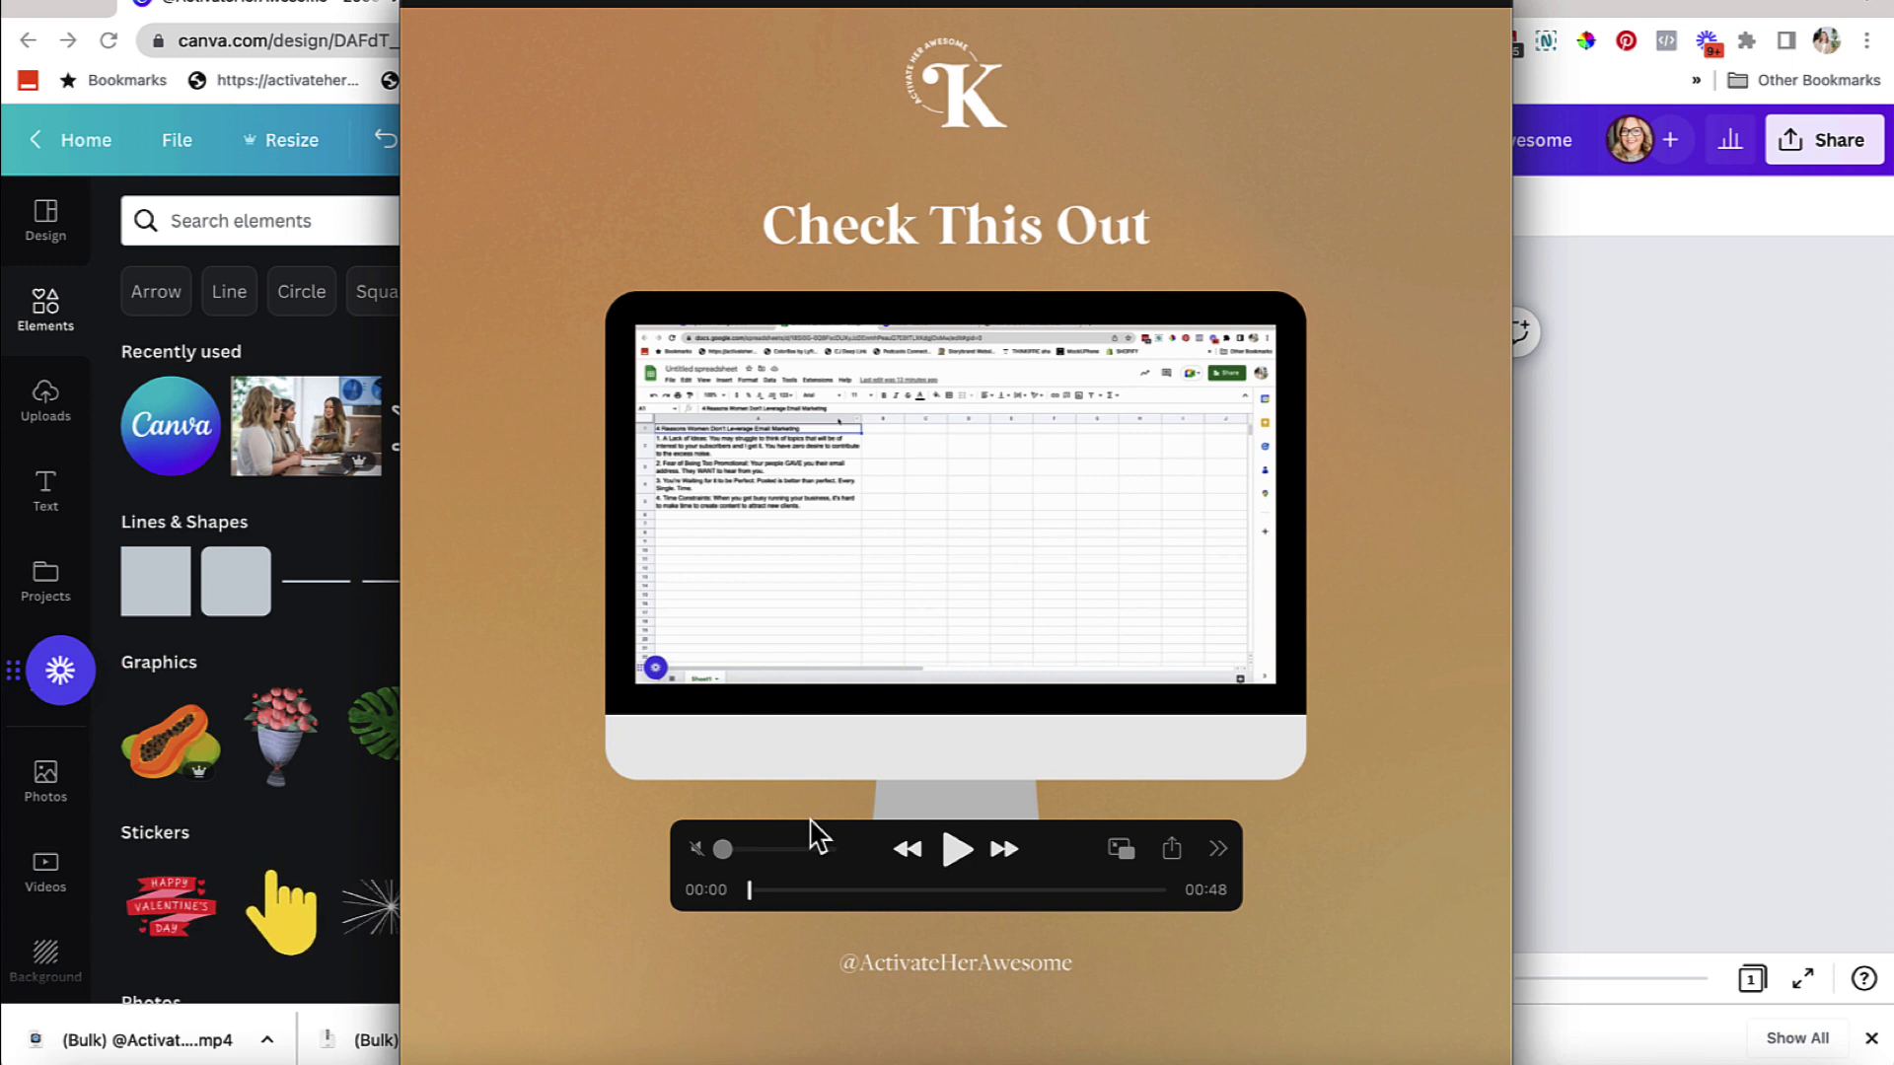
Play the finished example mockup video, then go back to the brown square post with the K logo
left_click(958, 850)
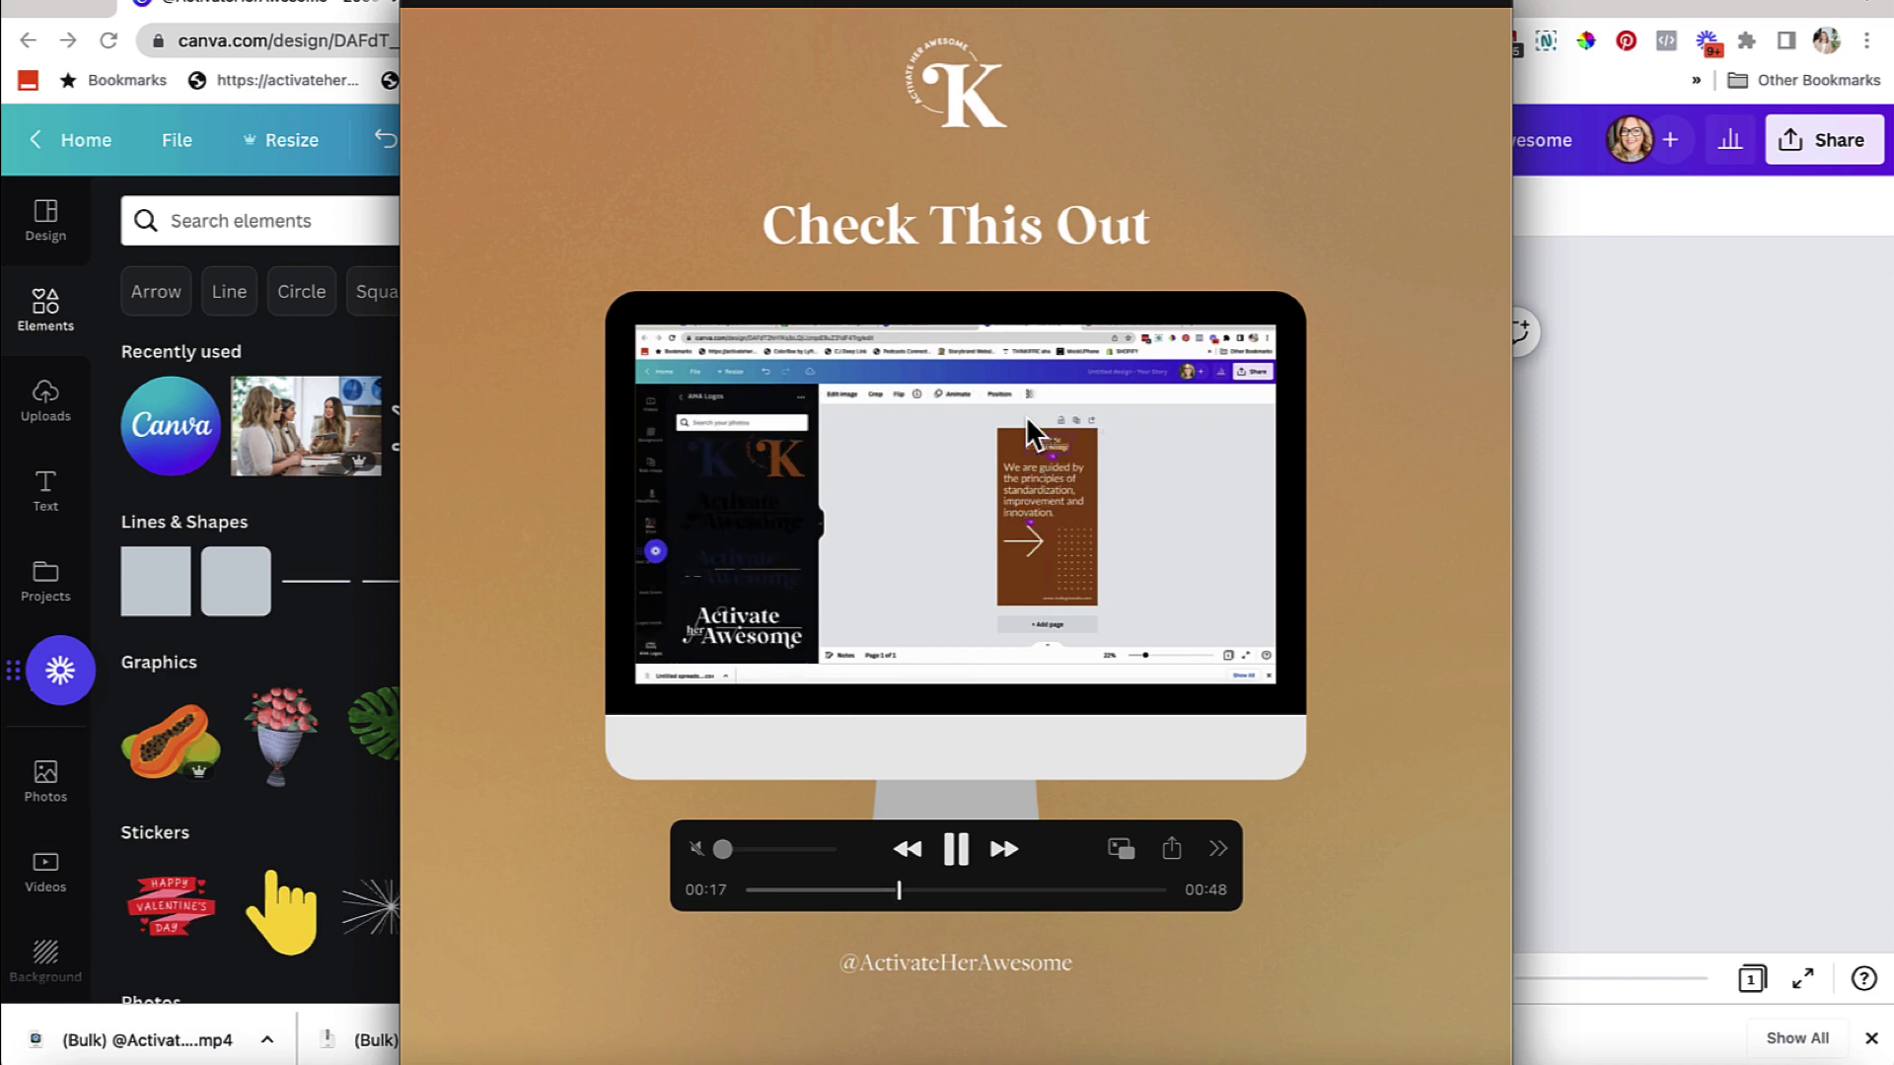
left_click(1697, 513)
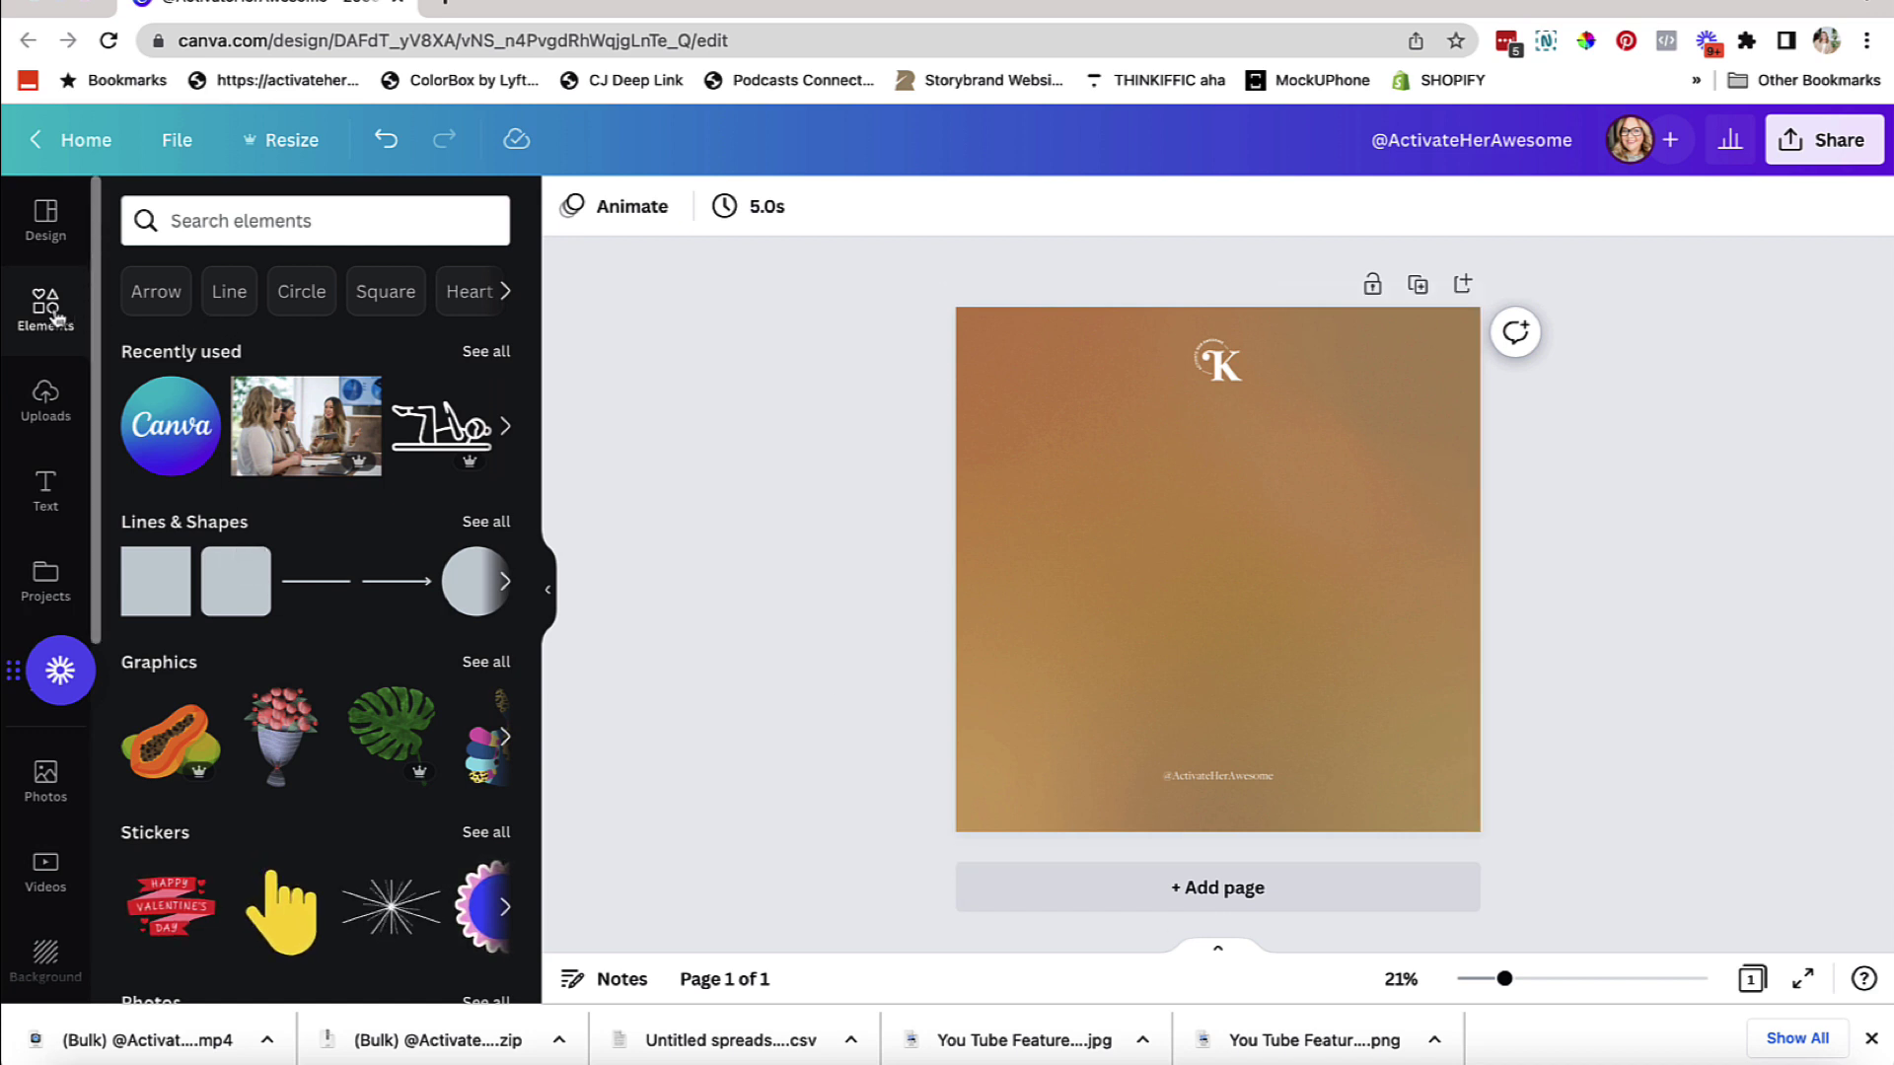
Add the laptop mockup from the full Frames collection to the post
scroll(274, 672, "down", 4)
scroll(274, 672, "down", 9)
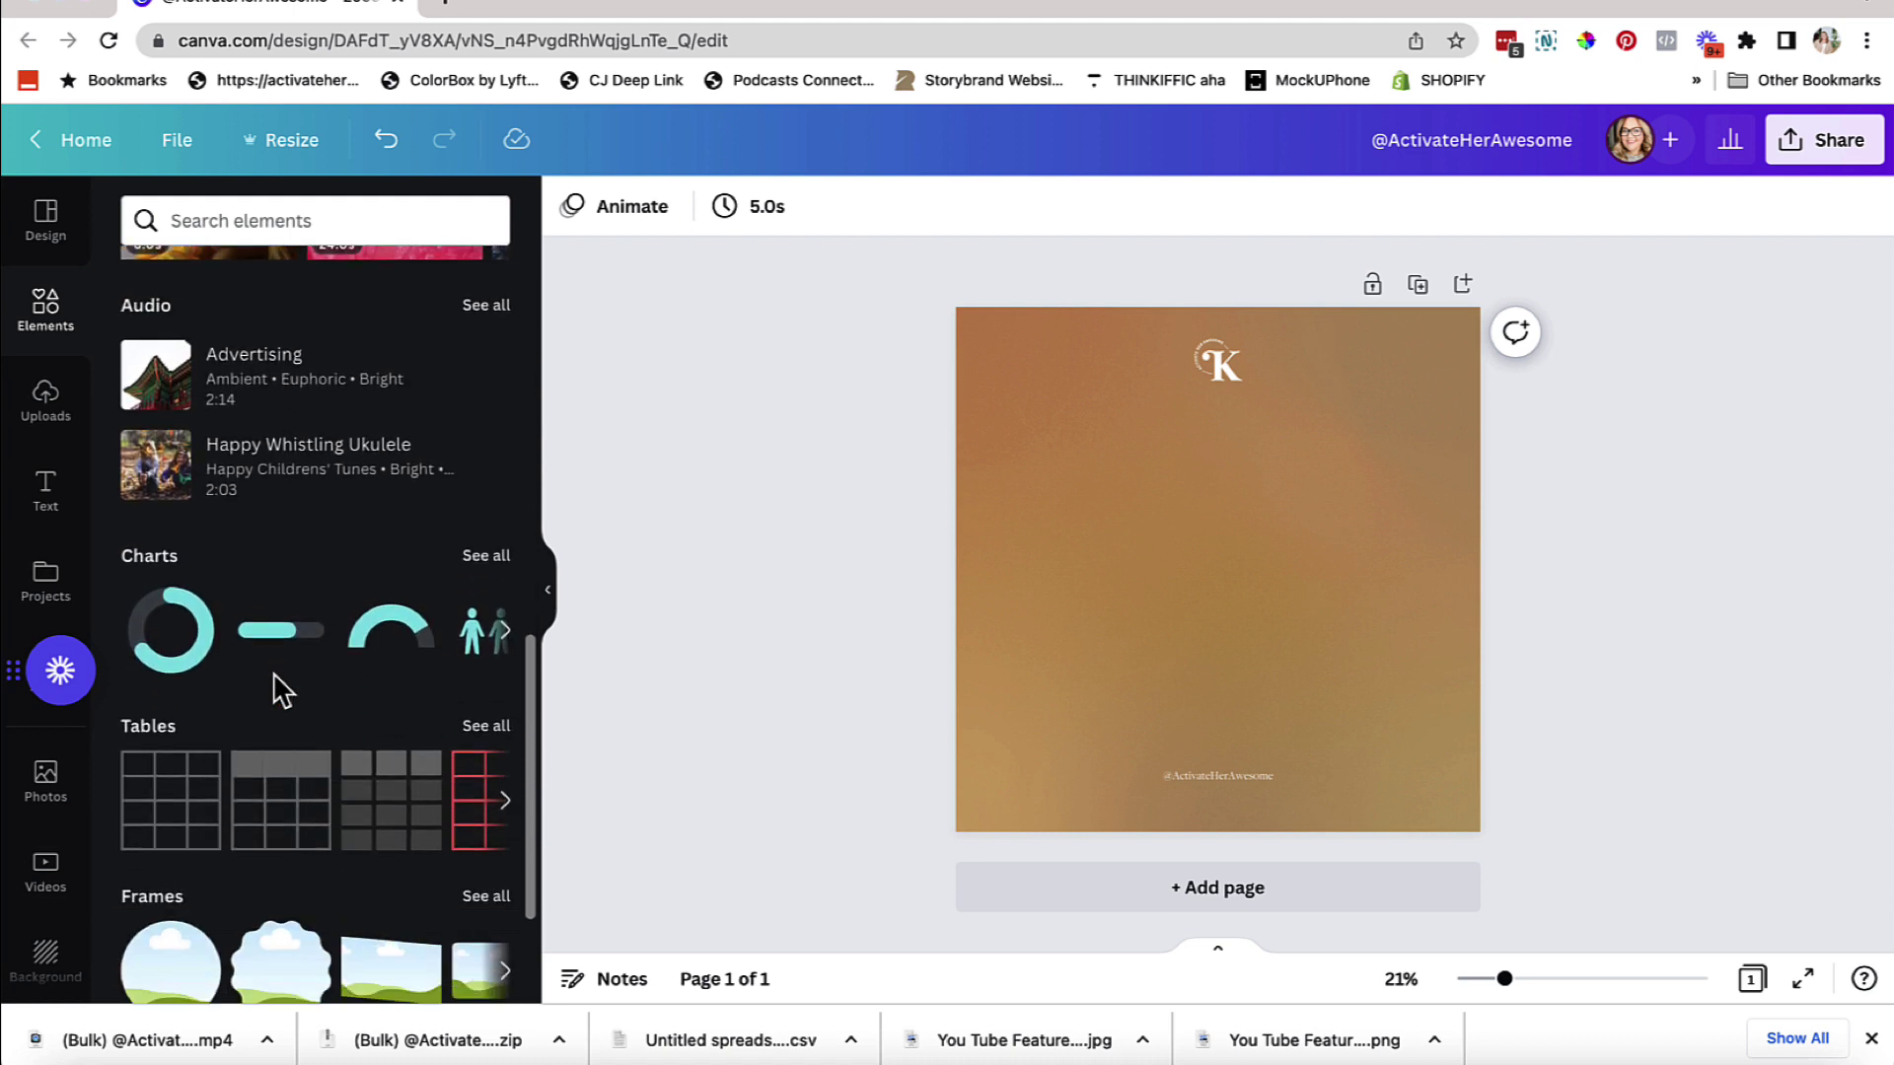
left_click(486, 654)
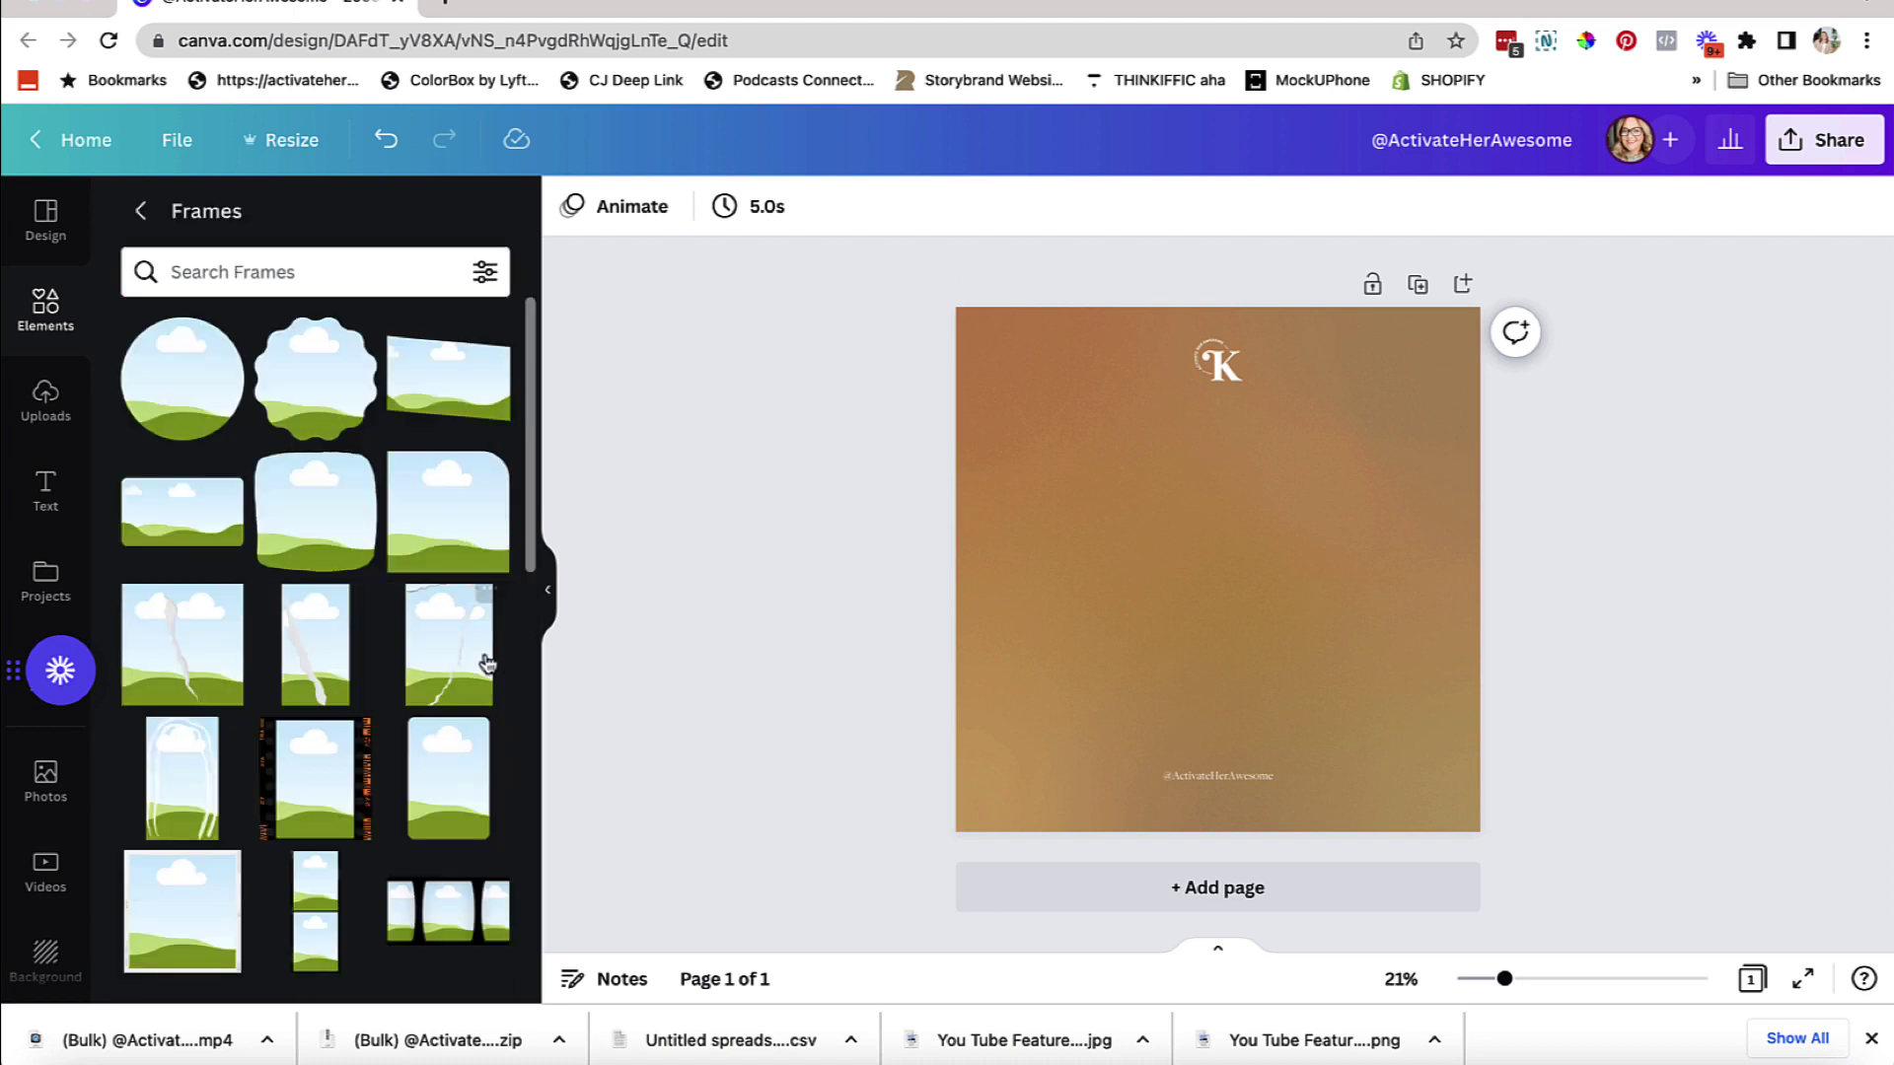
scroll(308, 778, "down", 2)
scroll(308, 778, "down", 3)
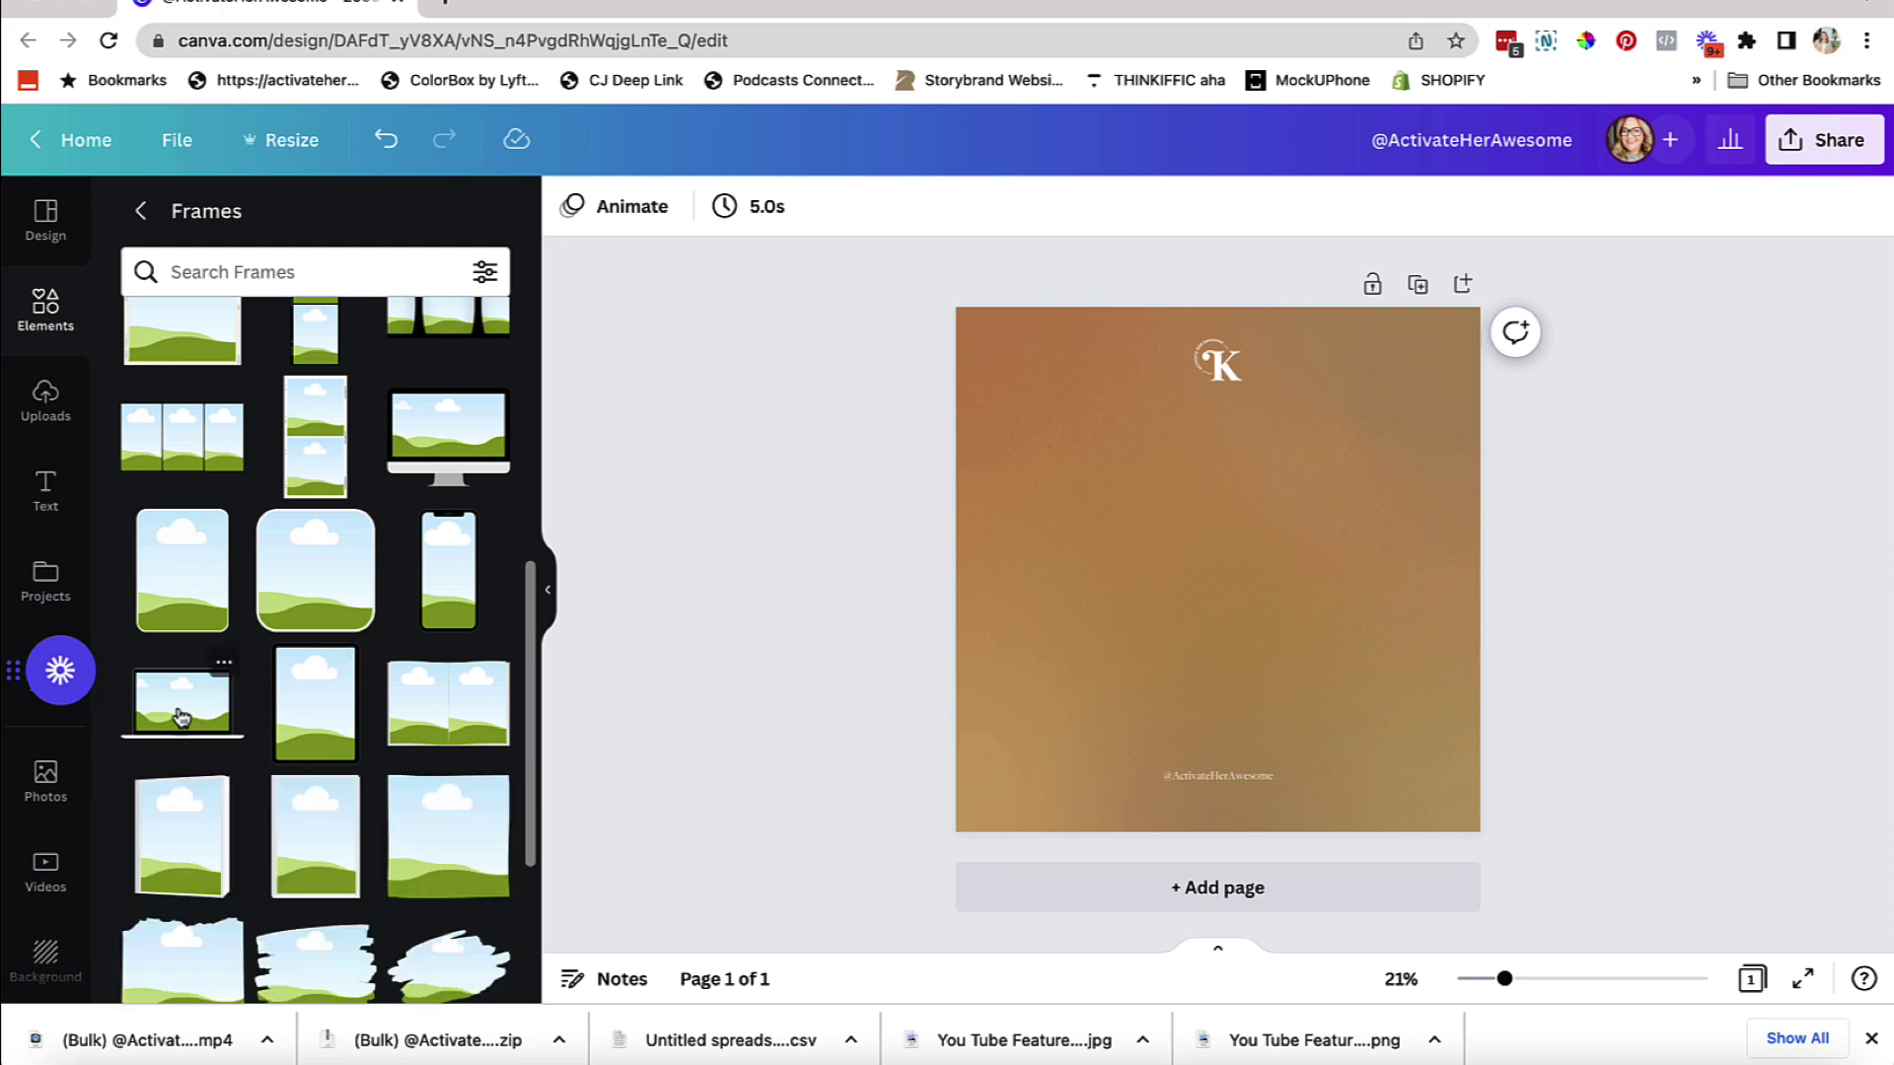
left_click(200, 714)
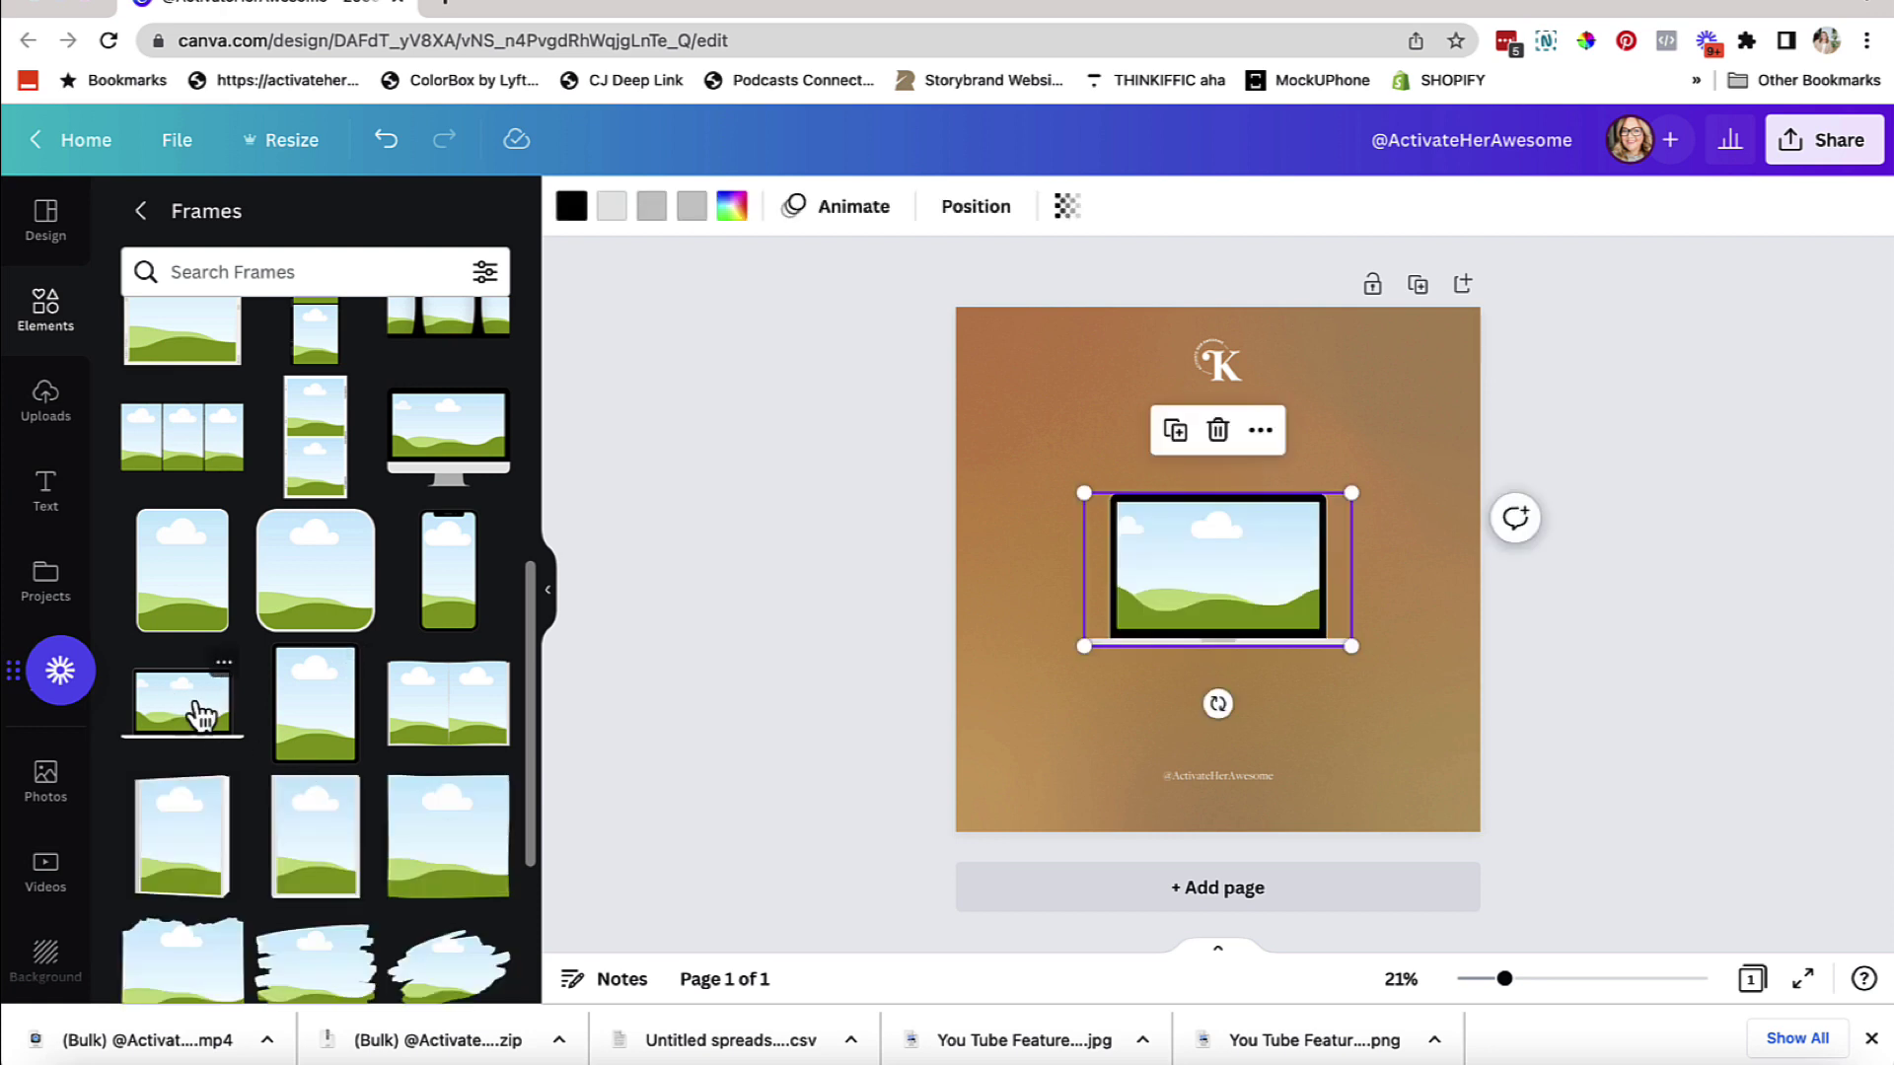
Enlarge the laptop frame and centre it between the K logo and handle text
left_click_drag(1061, 659, 981, 708)
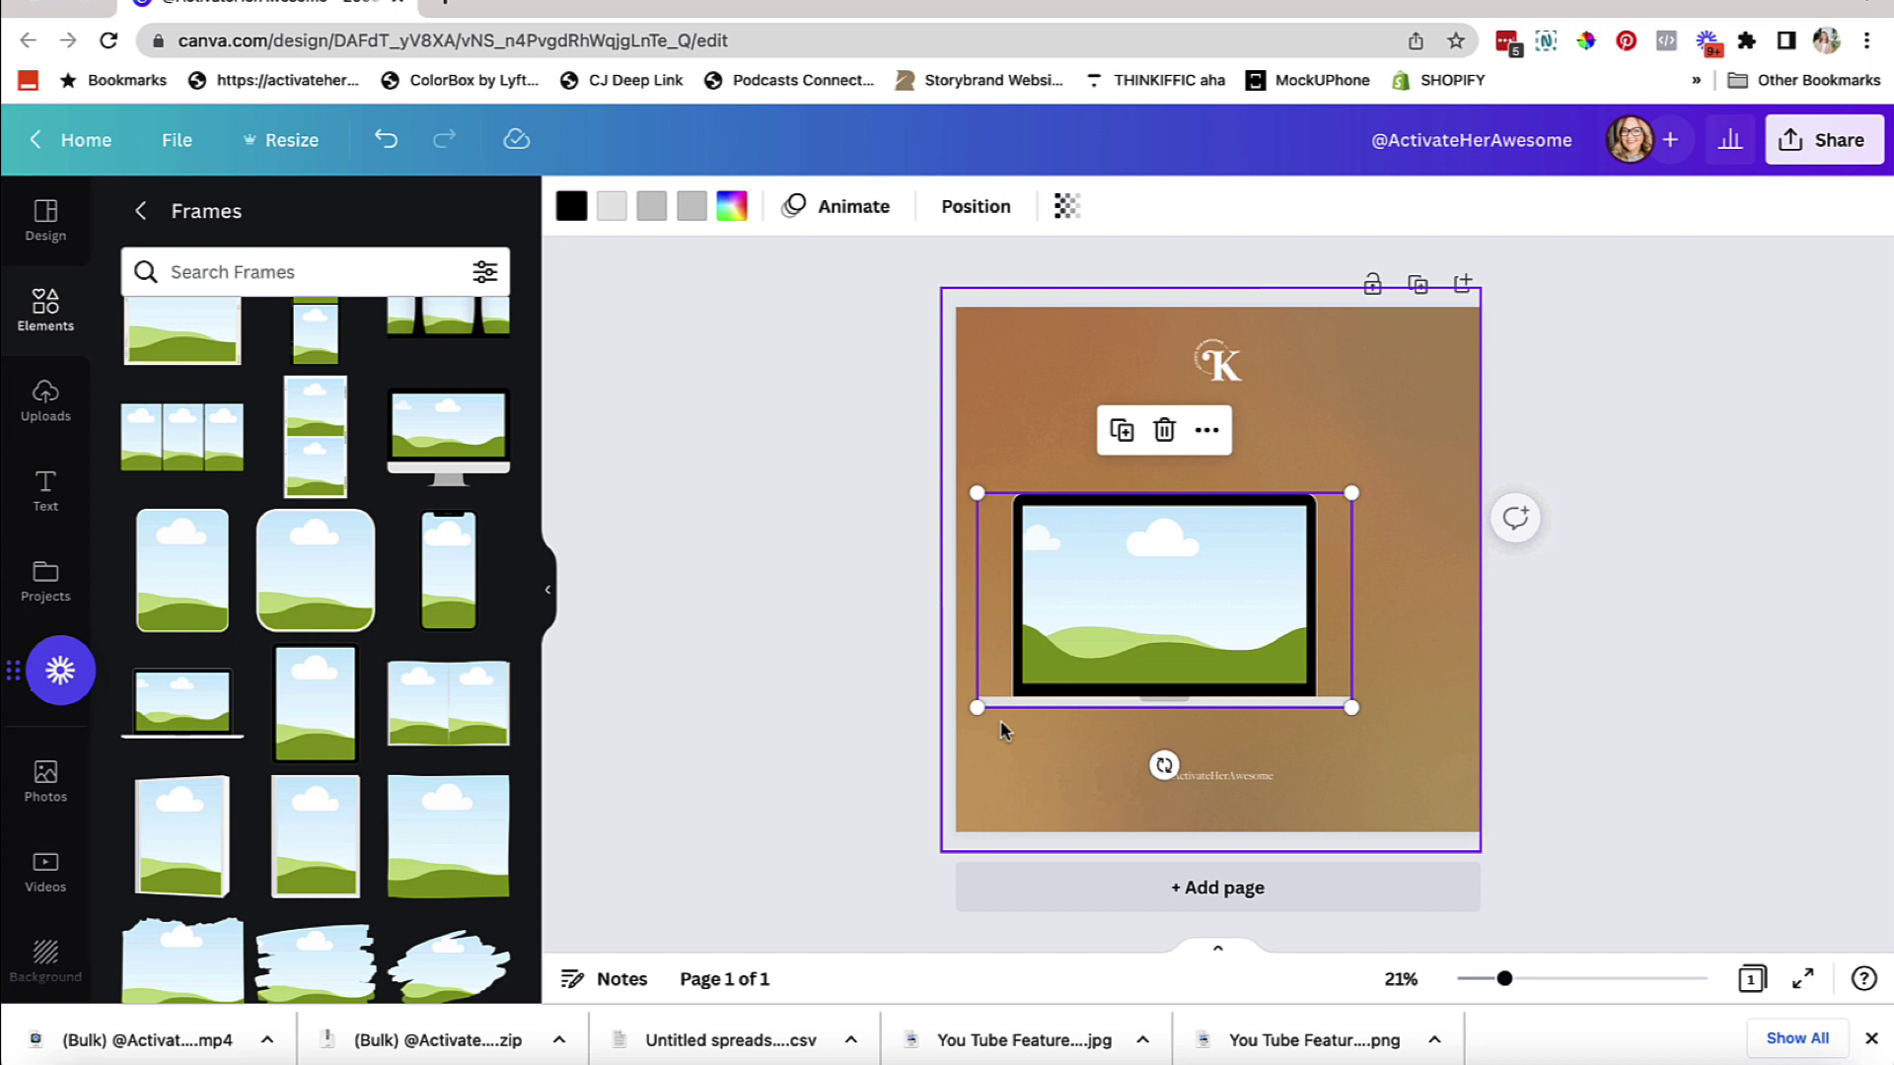
left_click_drag(1359, 489, 1437, 435)
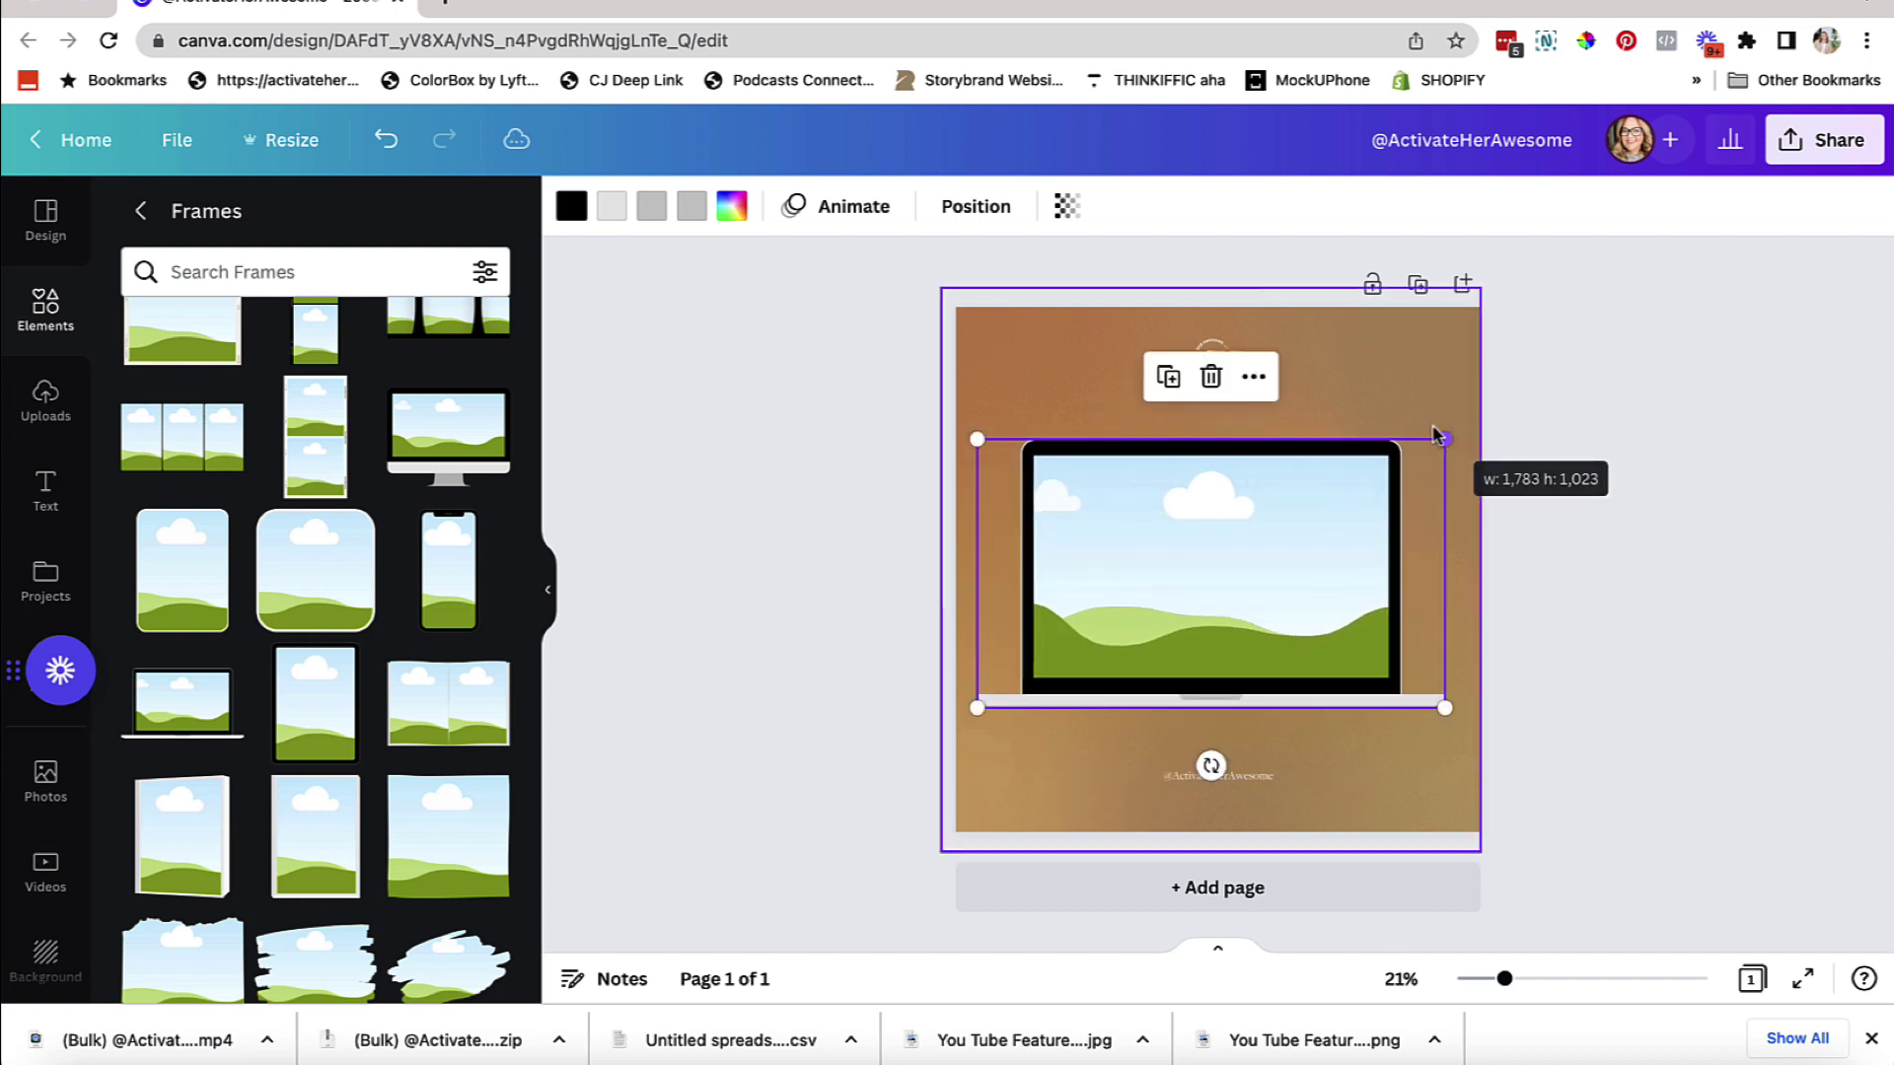
left_click_drag(1280, 549, 1279, 549)
left_click(861, 584)
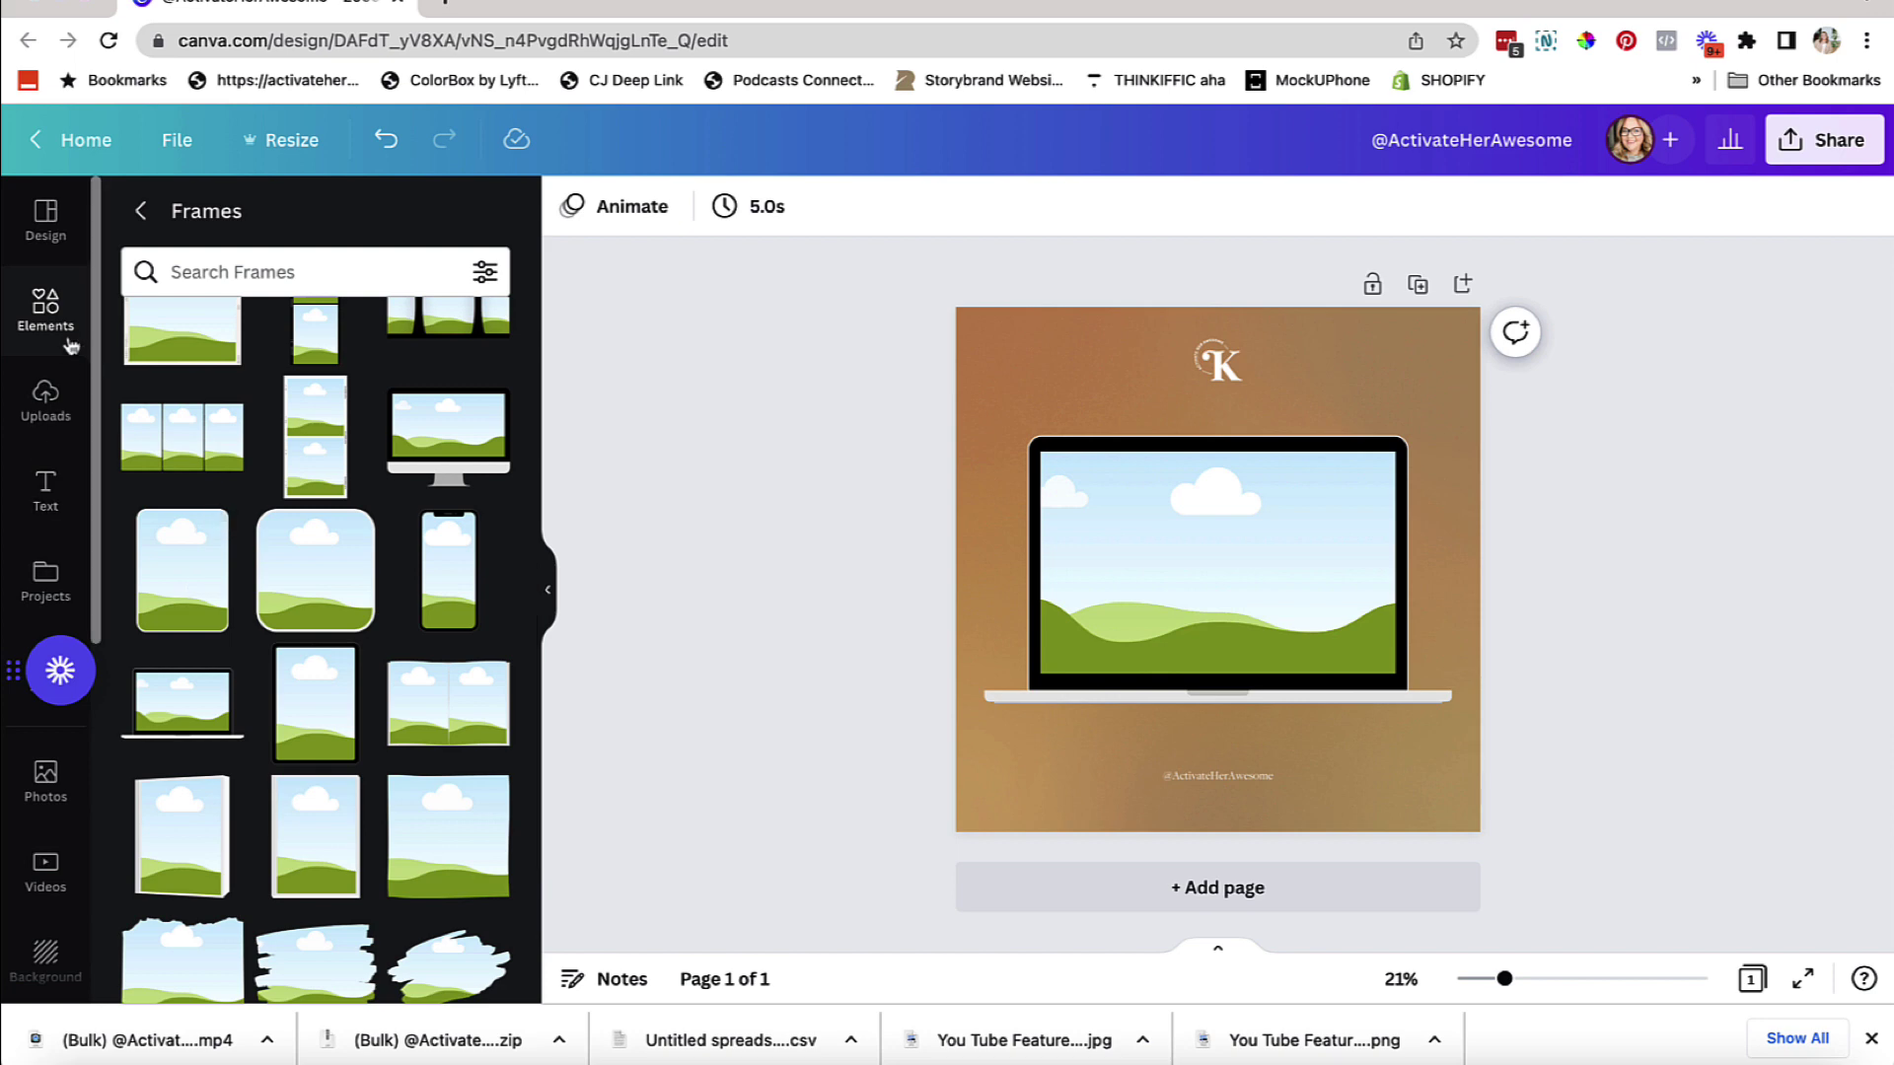
Drag the 48.2s spreadsheet screen recording from uploaded videos into the laptop screen
left_click(49, 395)
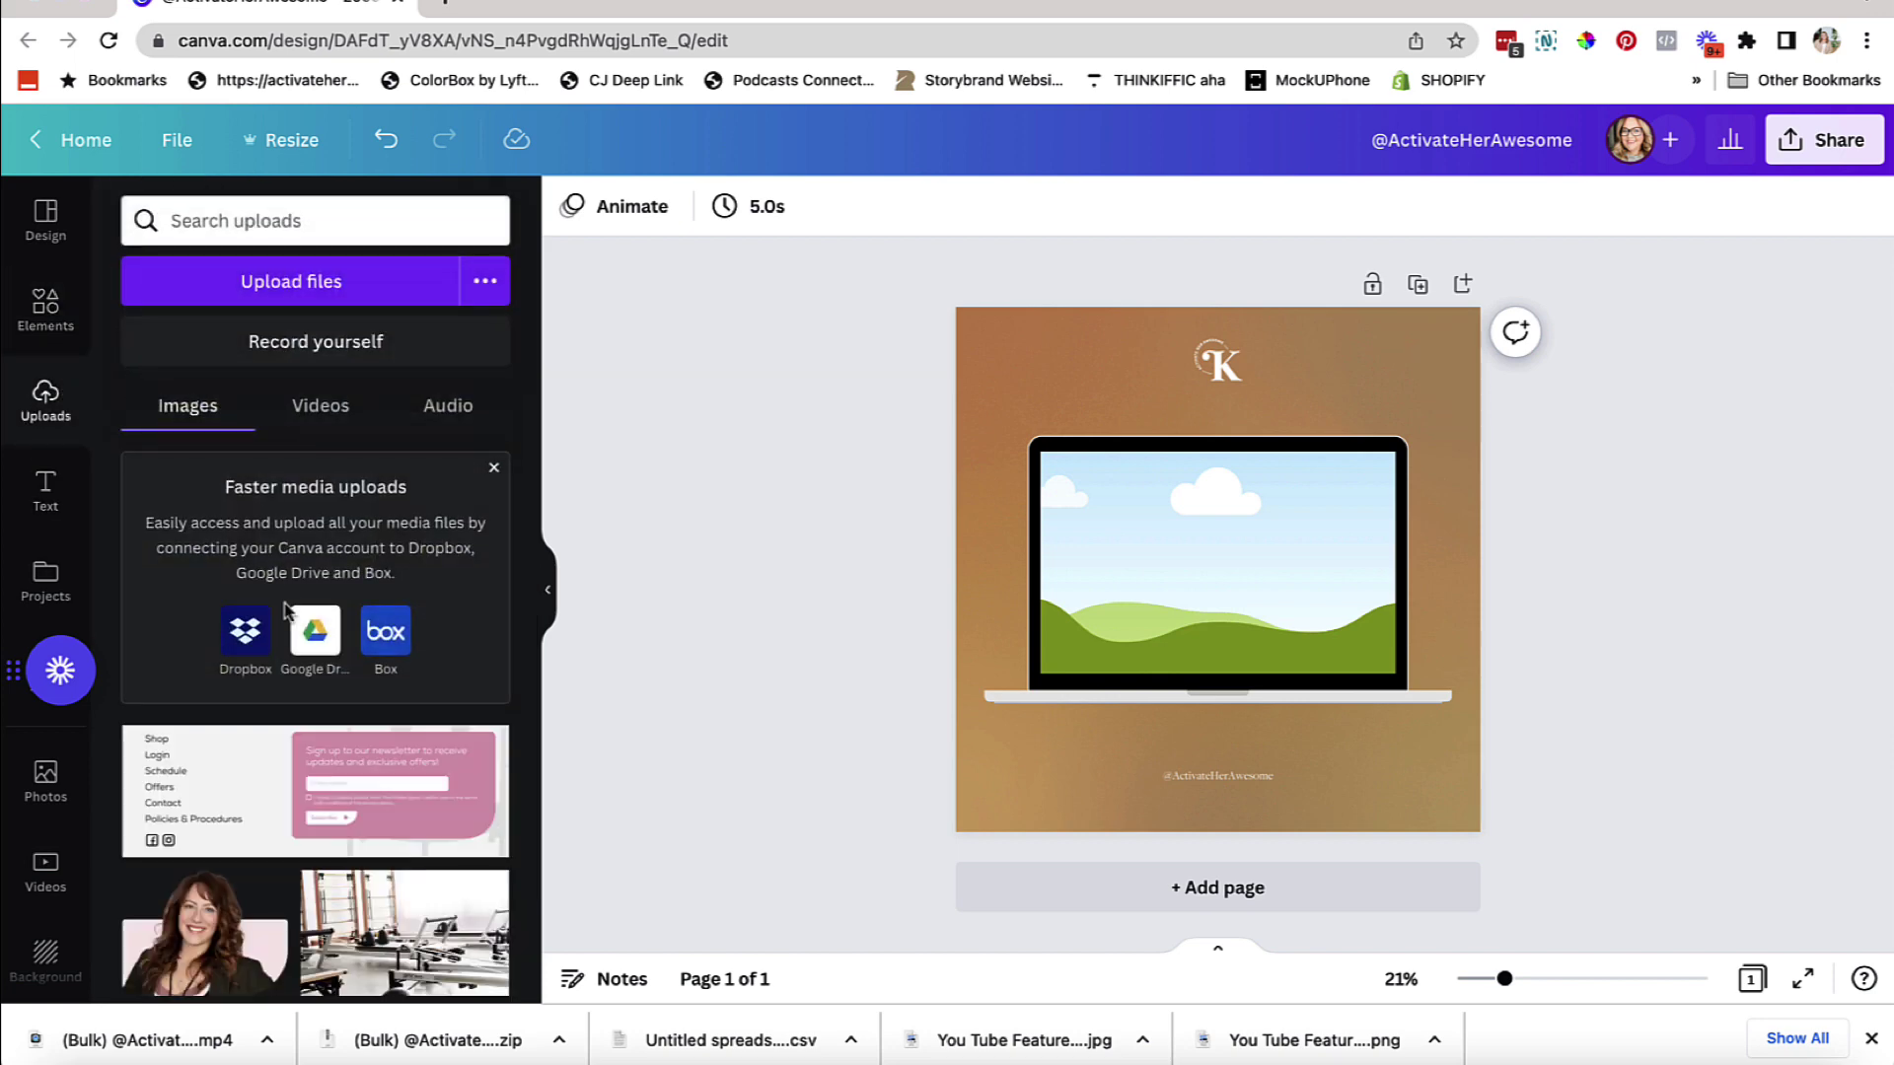
left_click(330, 409)
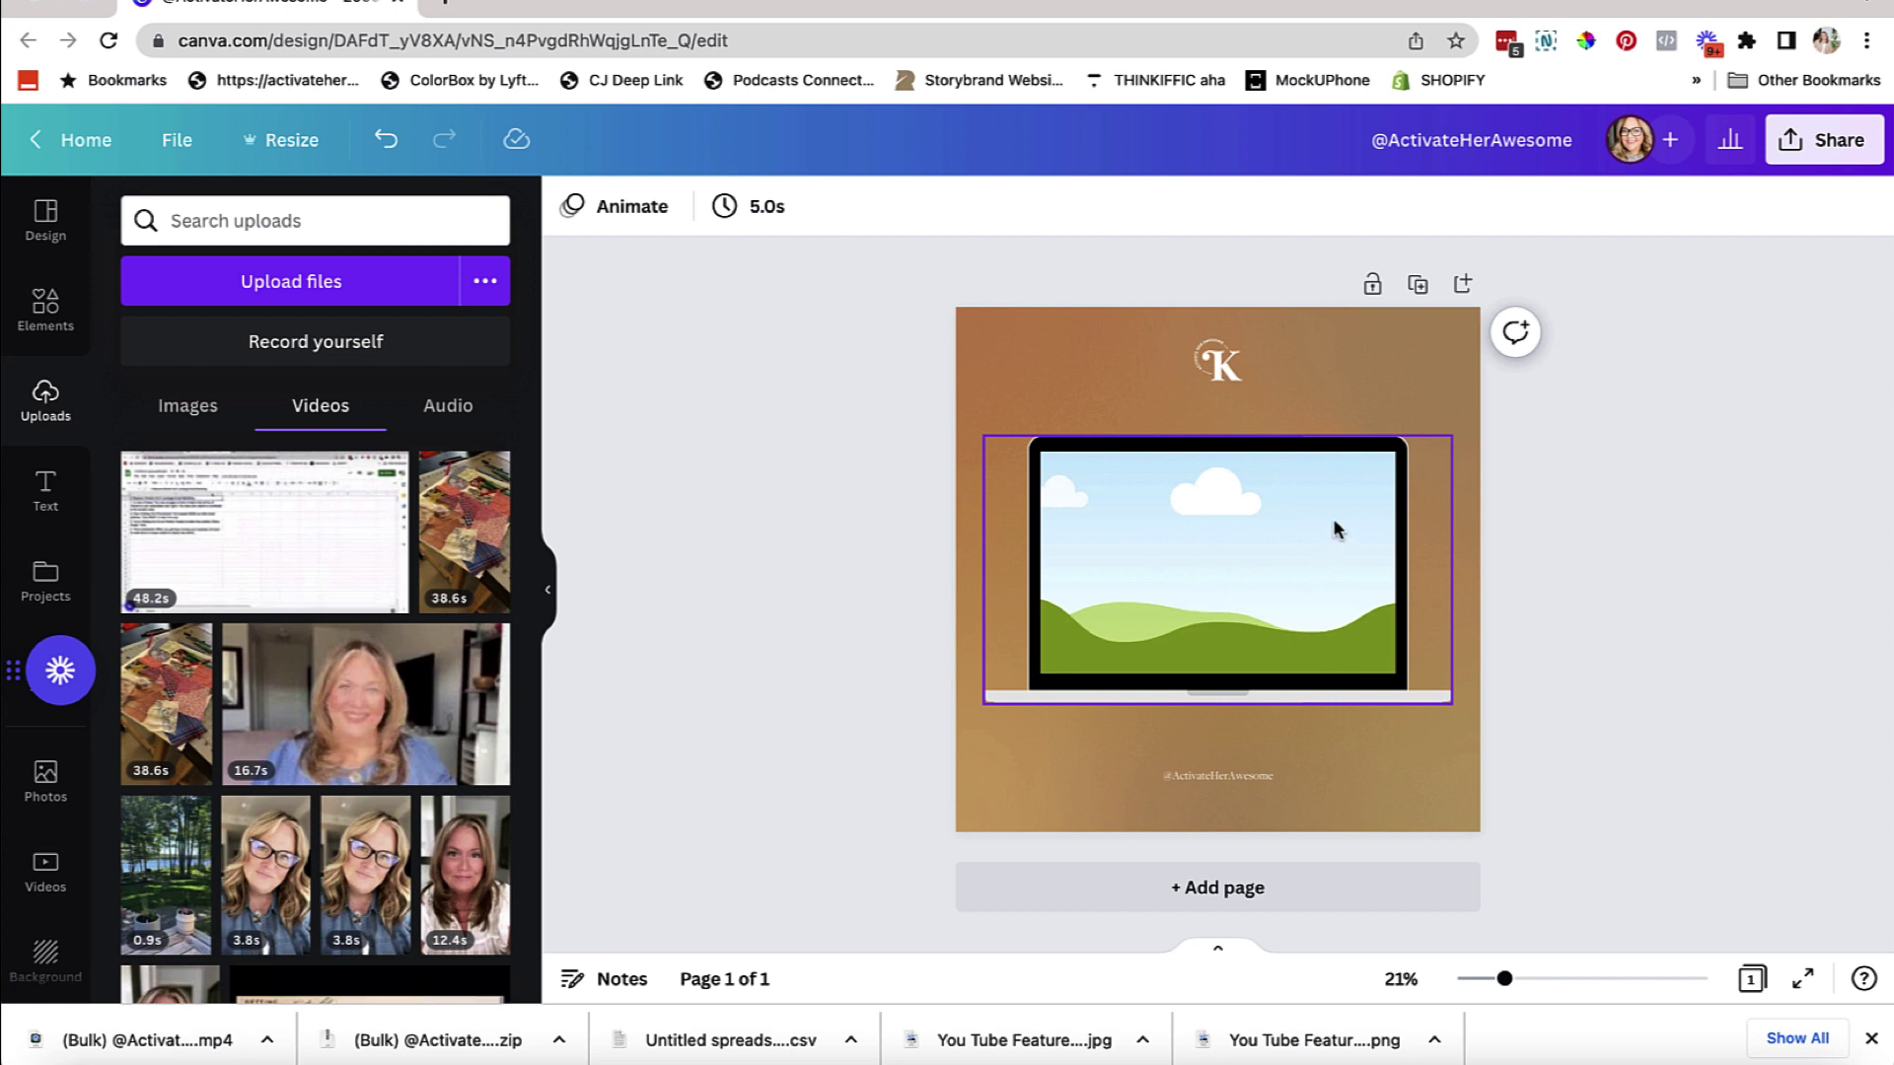
left_click_drag(199, 550, 1098, 499)
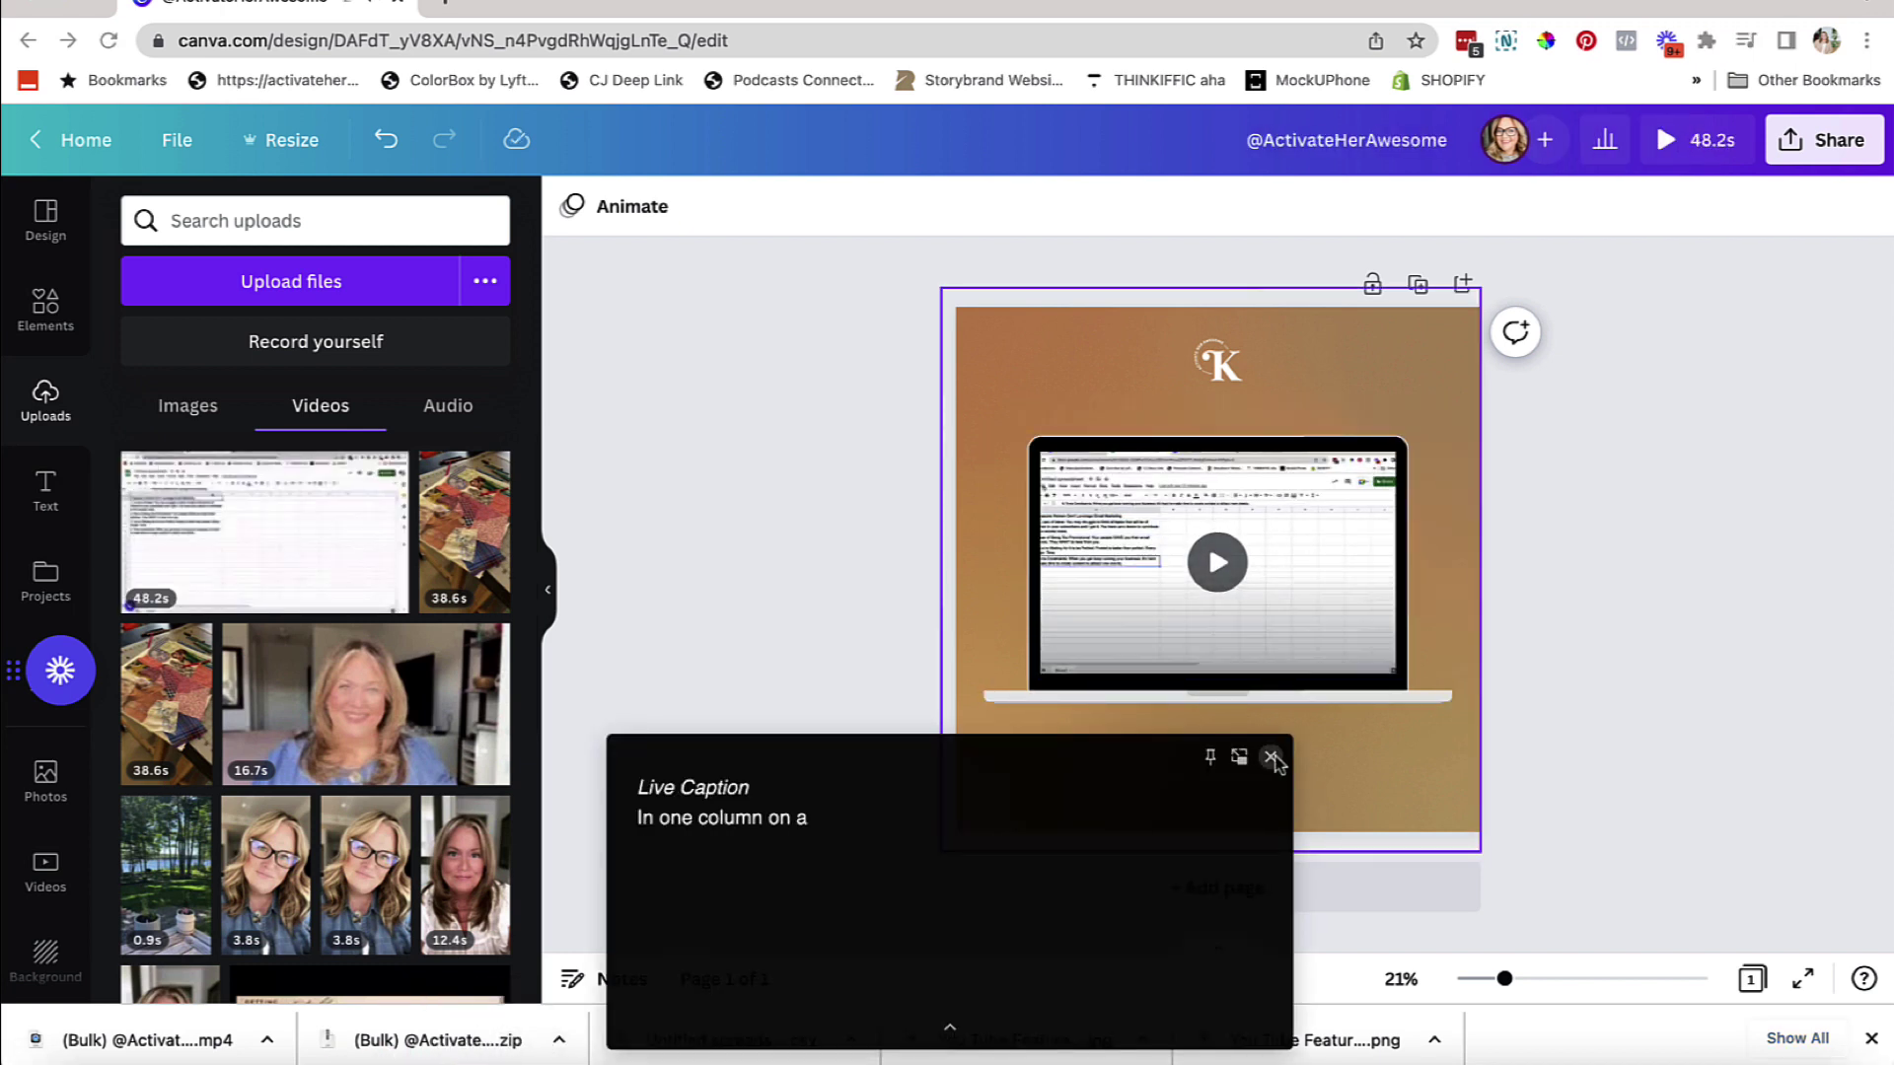
left_click(1270, 757)
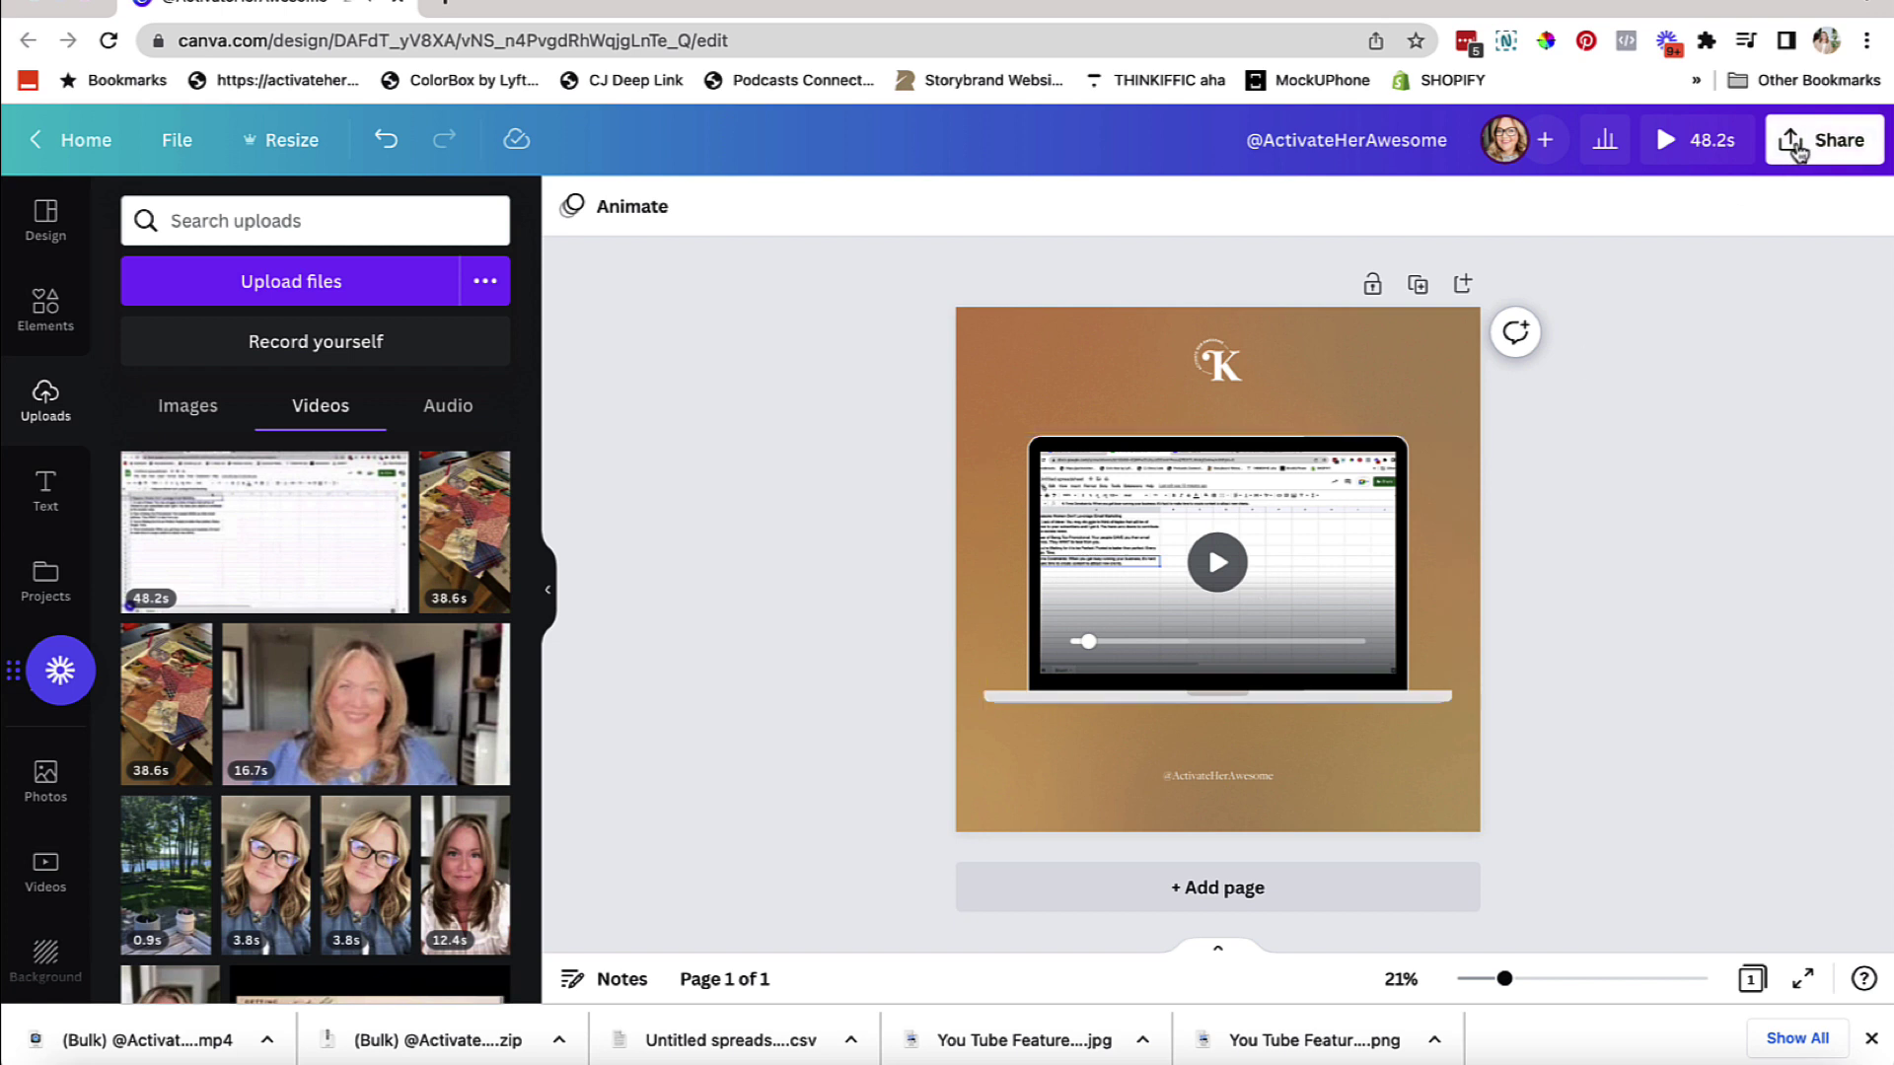
left_click(1800, 146)
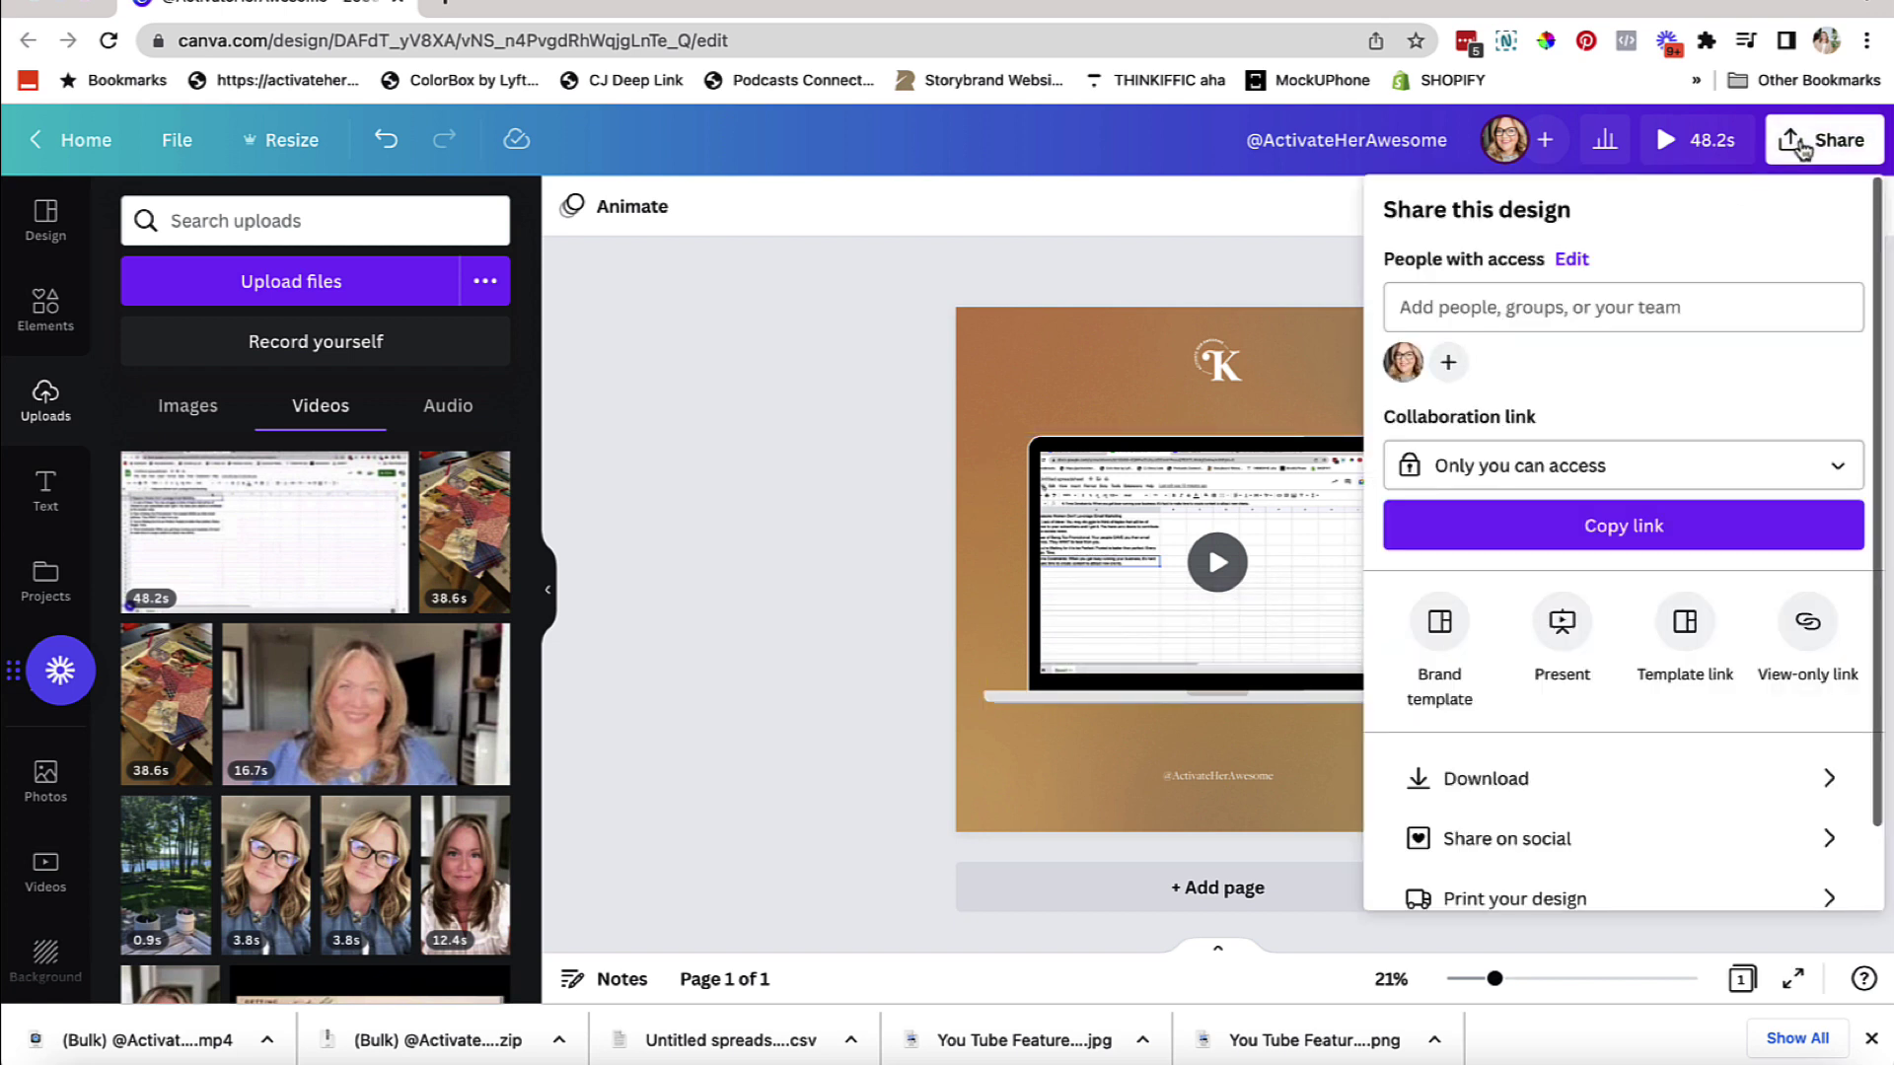
left_click(1503, 795)
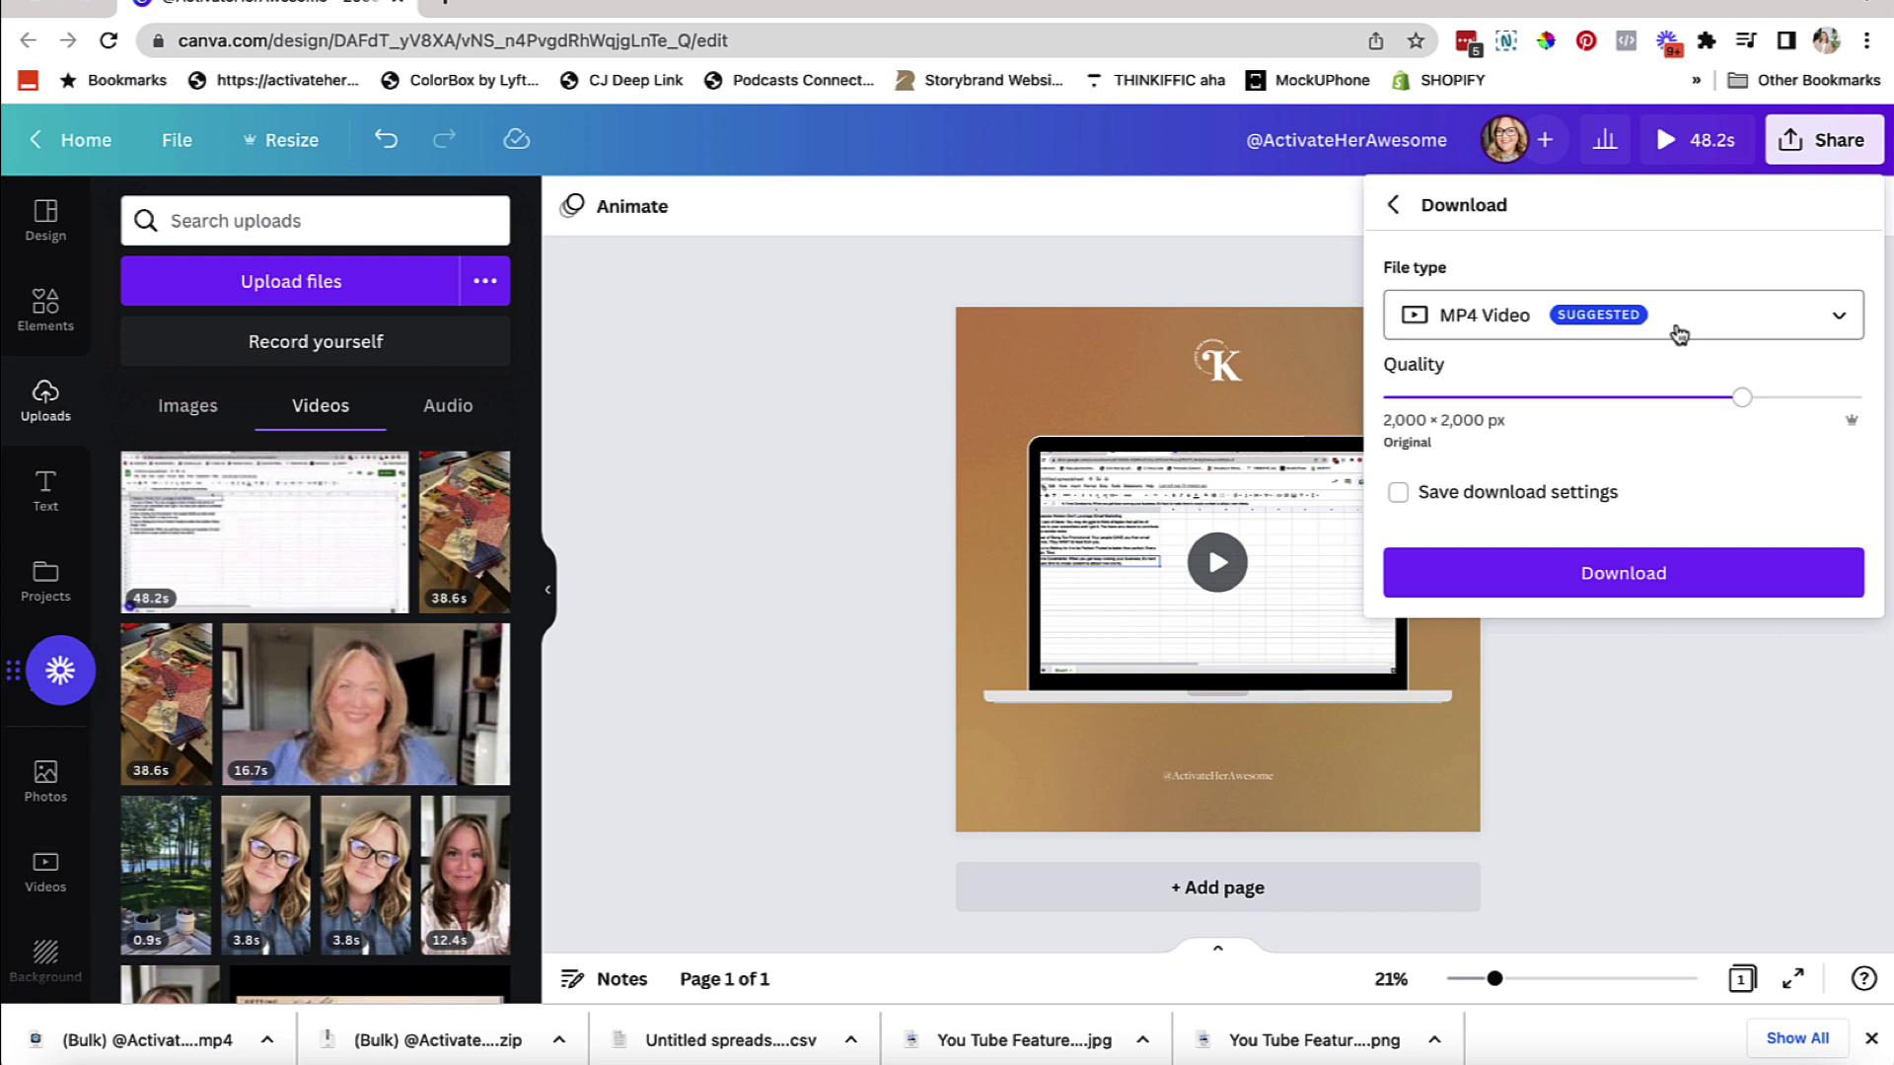
left_click(760, 693)
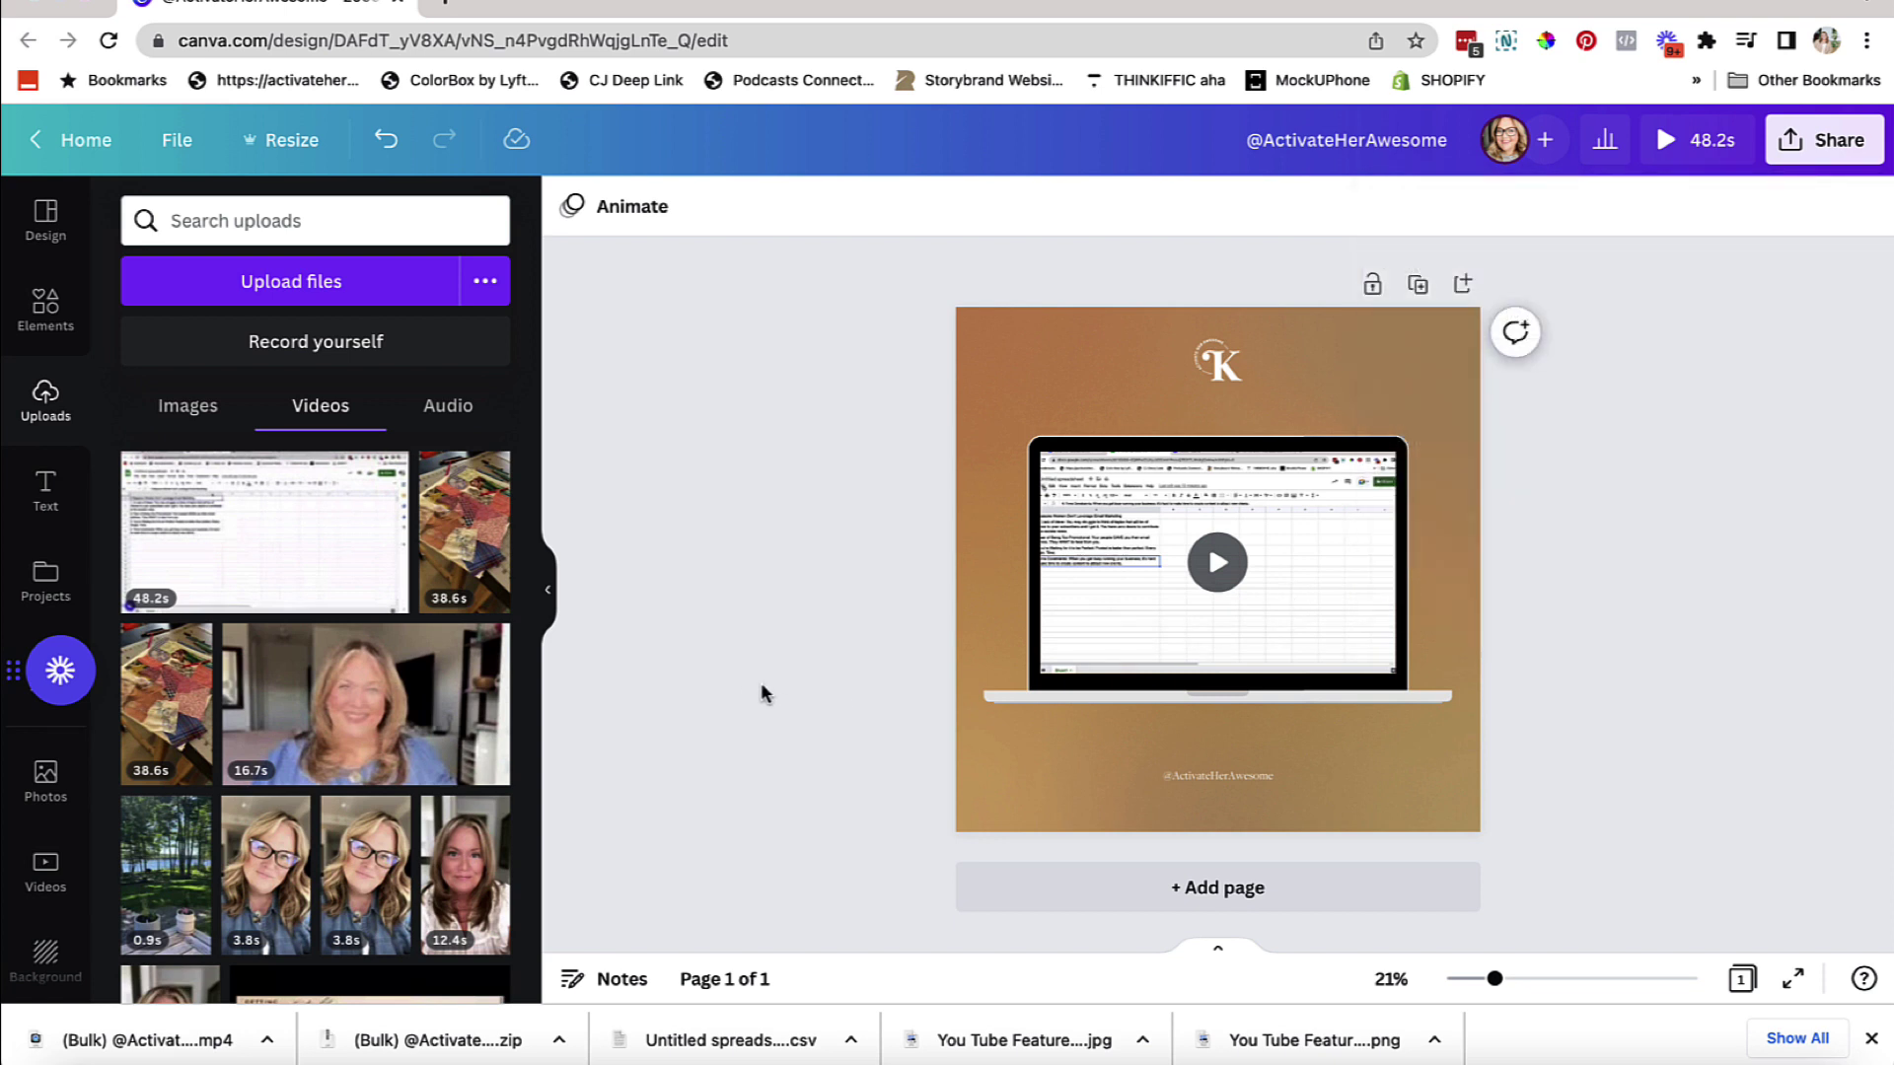
left_click(1123, 520)
Delete the laptop frame and its video, and add a phone frame instead
key("Delete")
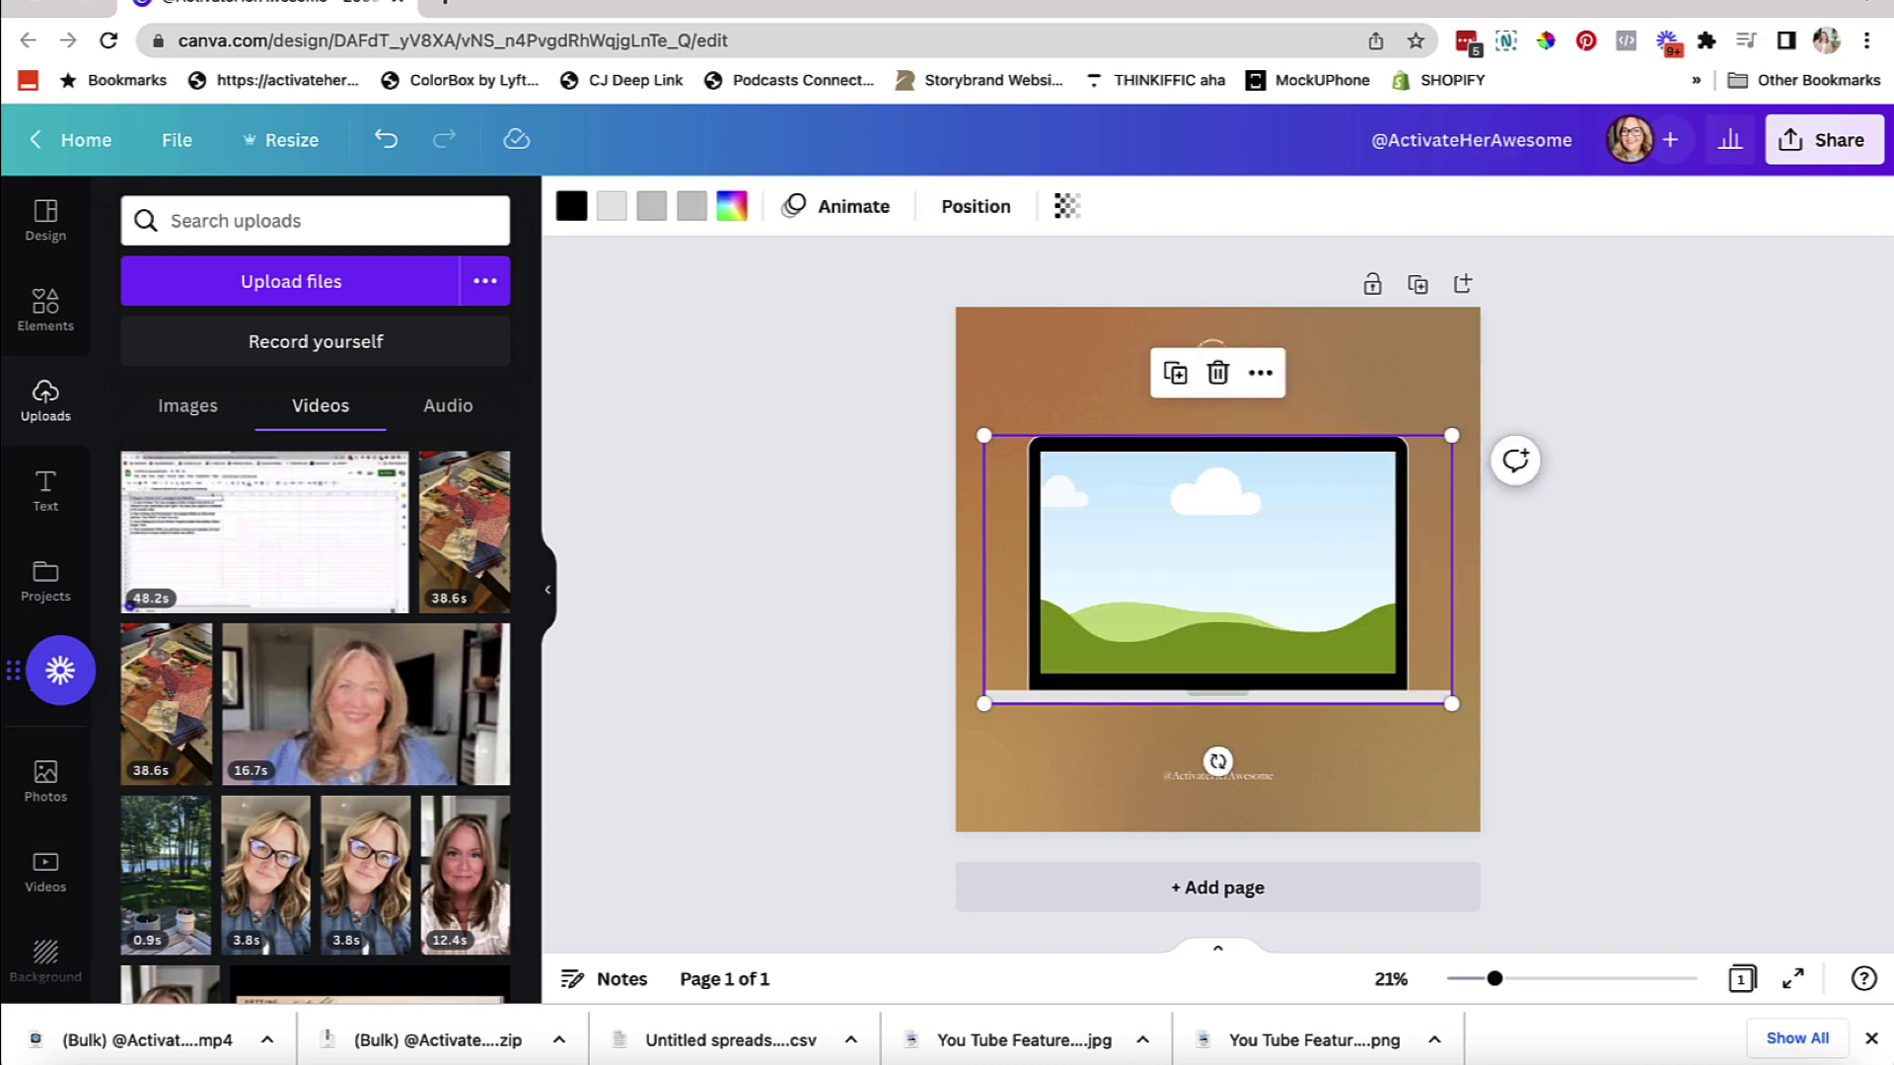
key("Delete")
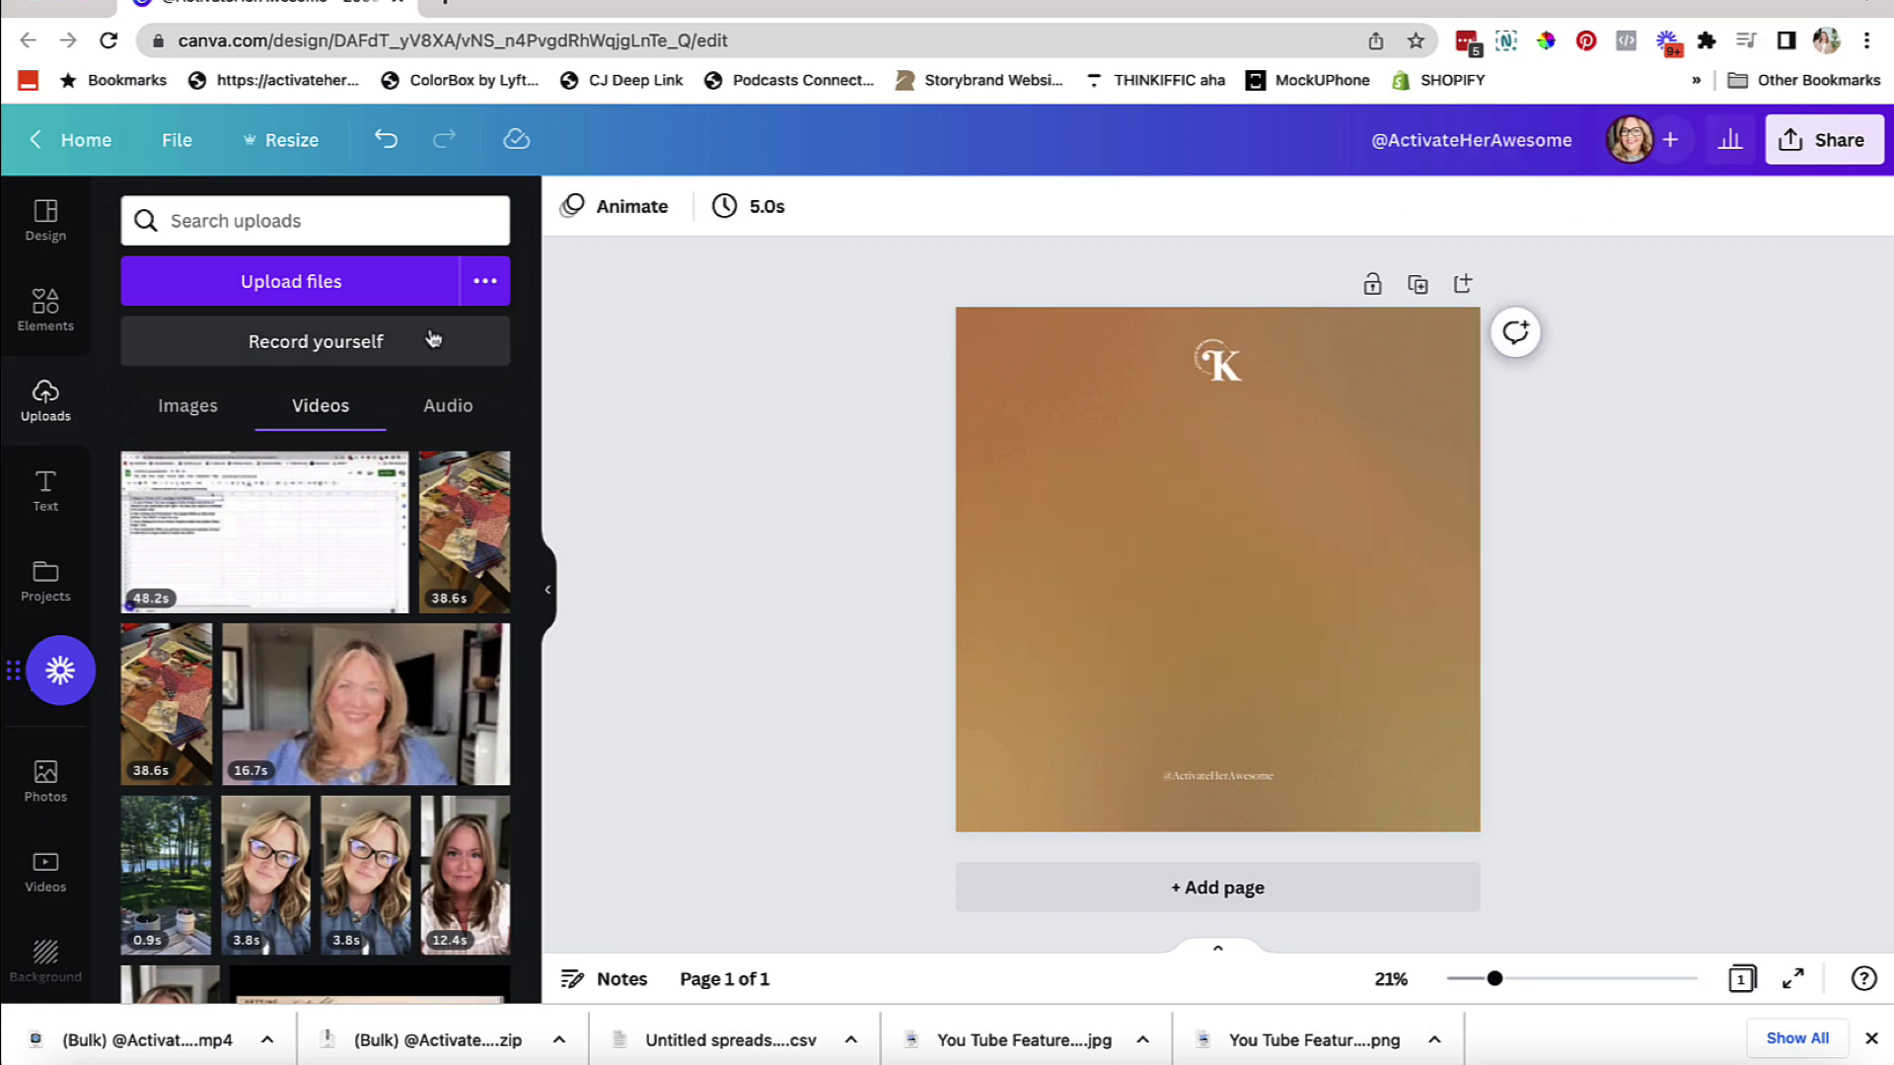
left_click(65, 325)
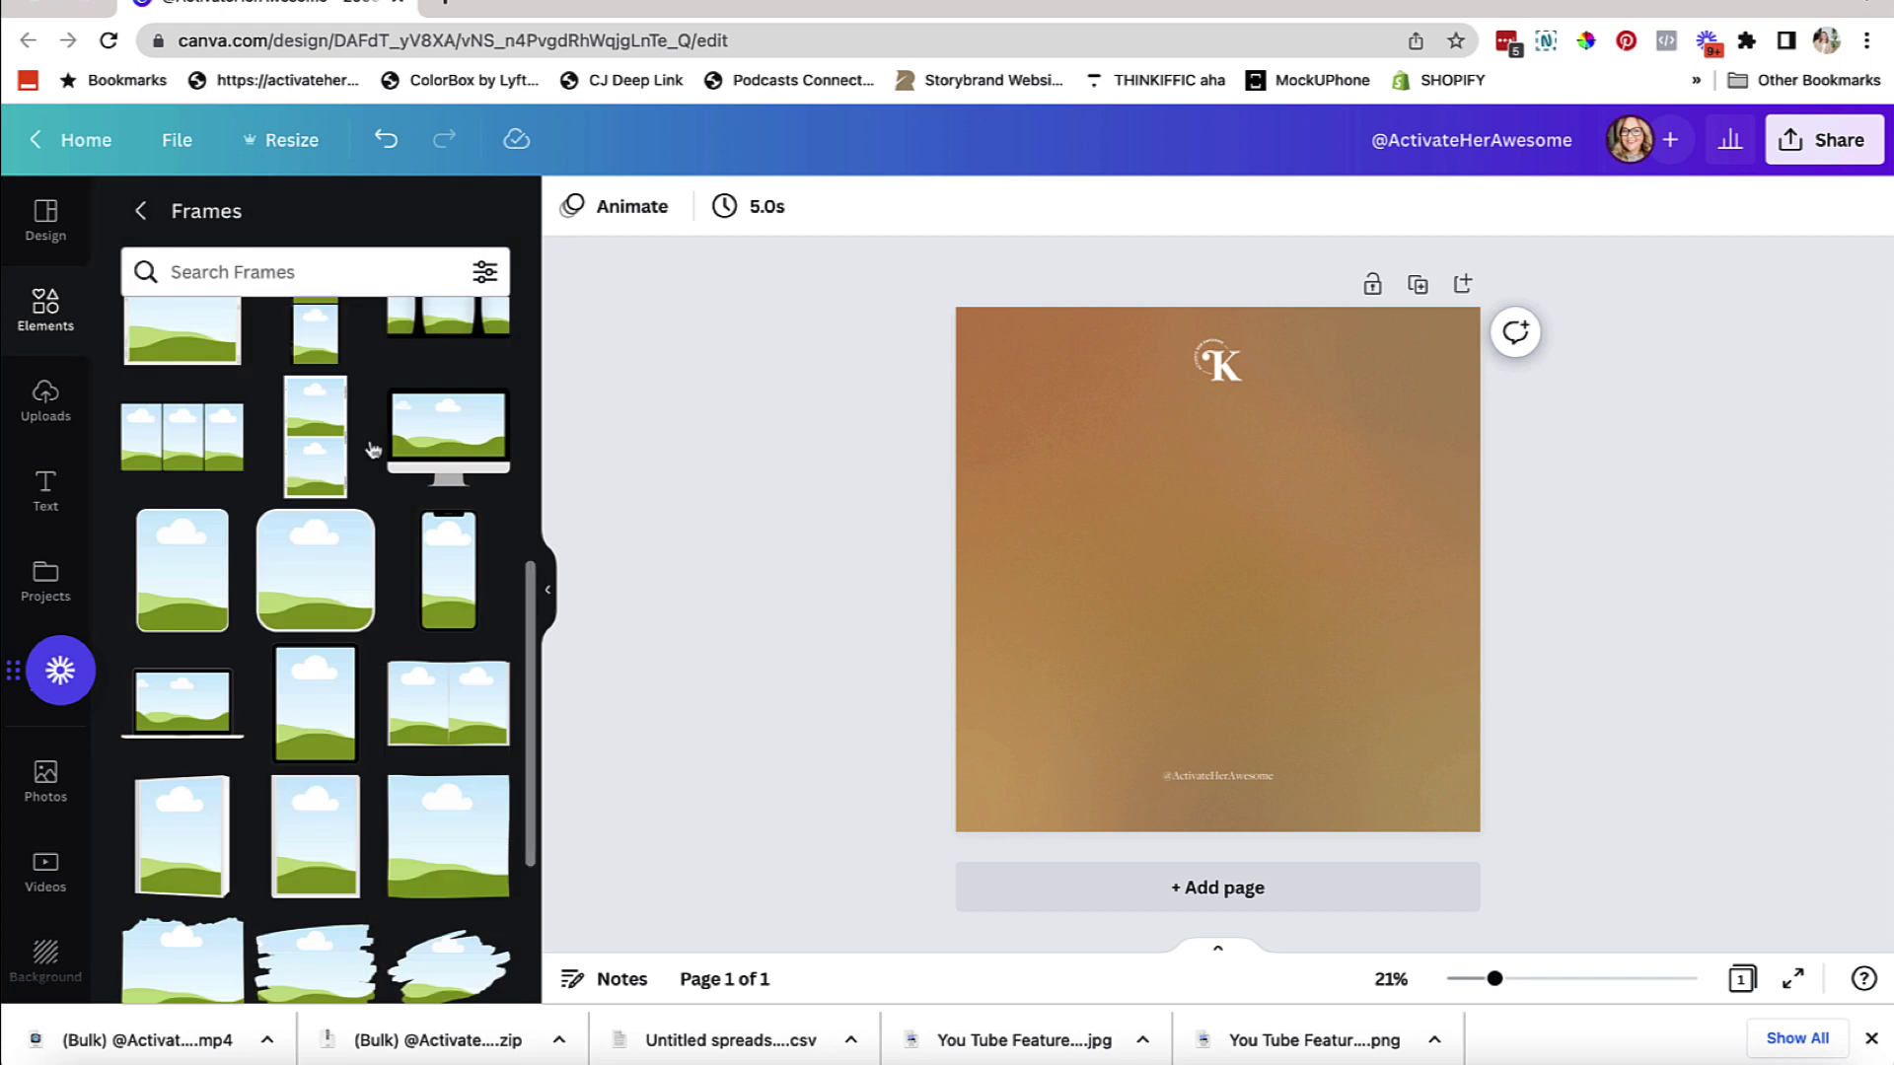
left_click(437, 592)
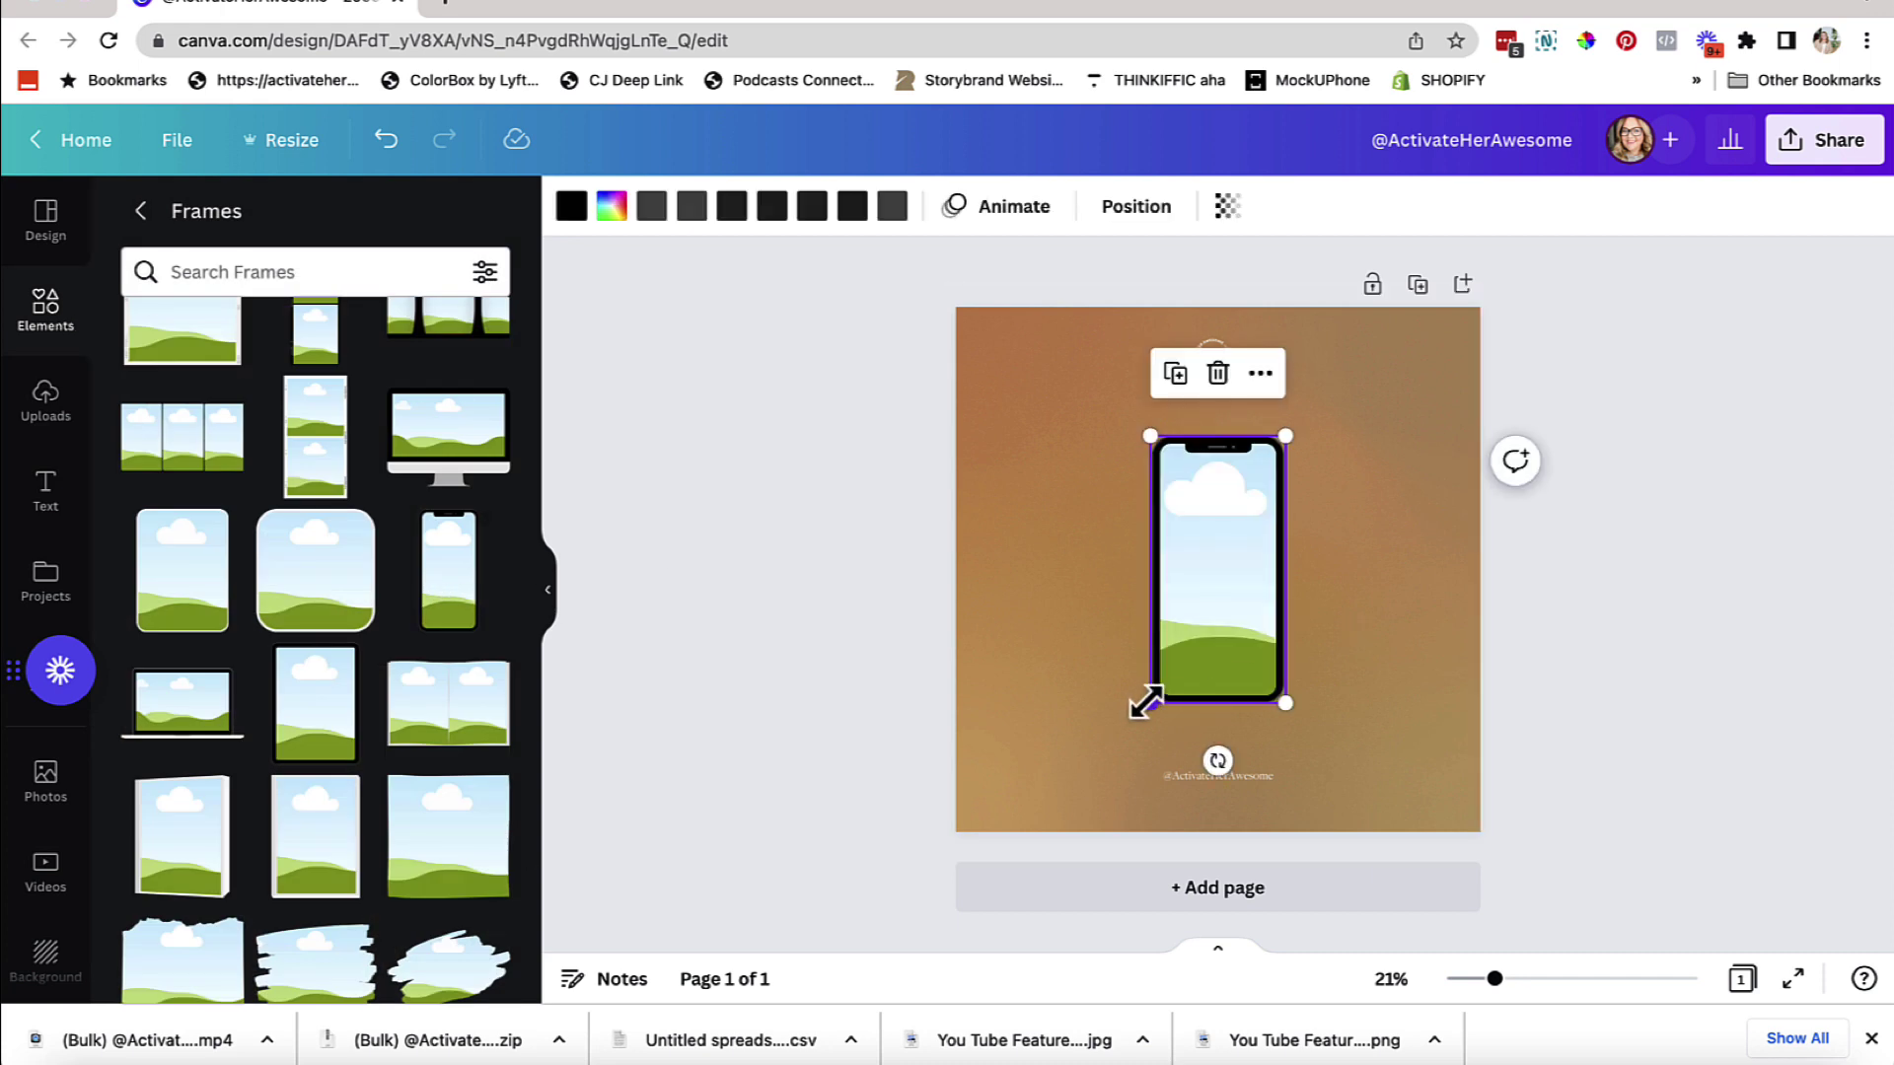
Resize the phone frame, tilt it to lean right, and place it right of centre
left_click_drag(1141, 702, 1036, 747)
left_click_drag(1190, 851, 1300, 821)
left_click_drag(1267, 700, 1382, 683)
left_click_drag(1418, 805, 1203, 792)
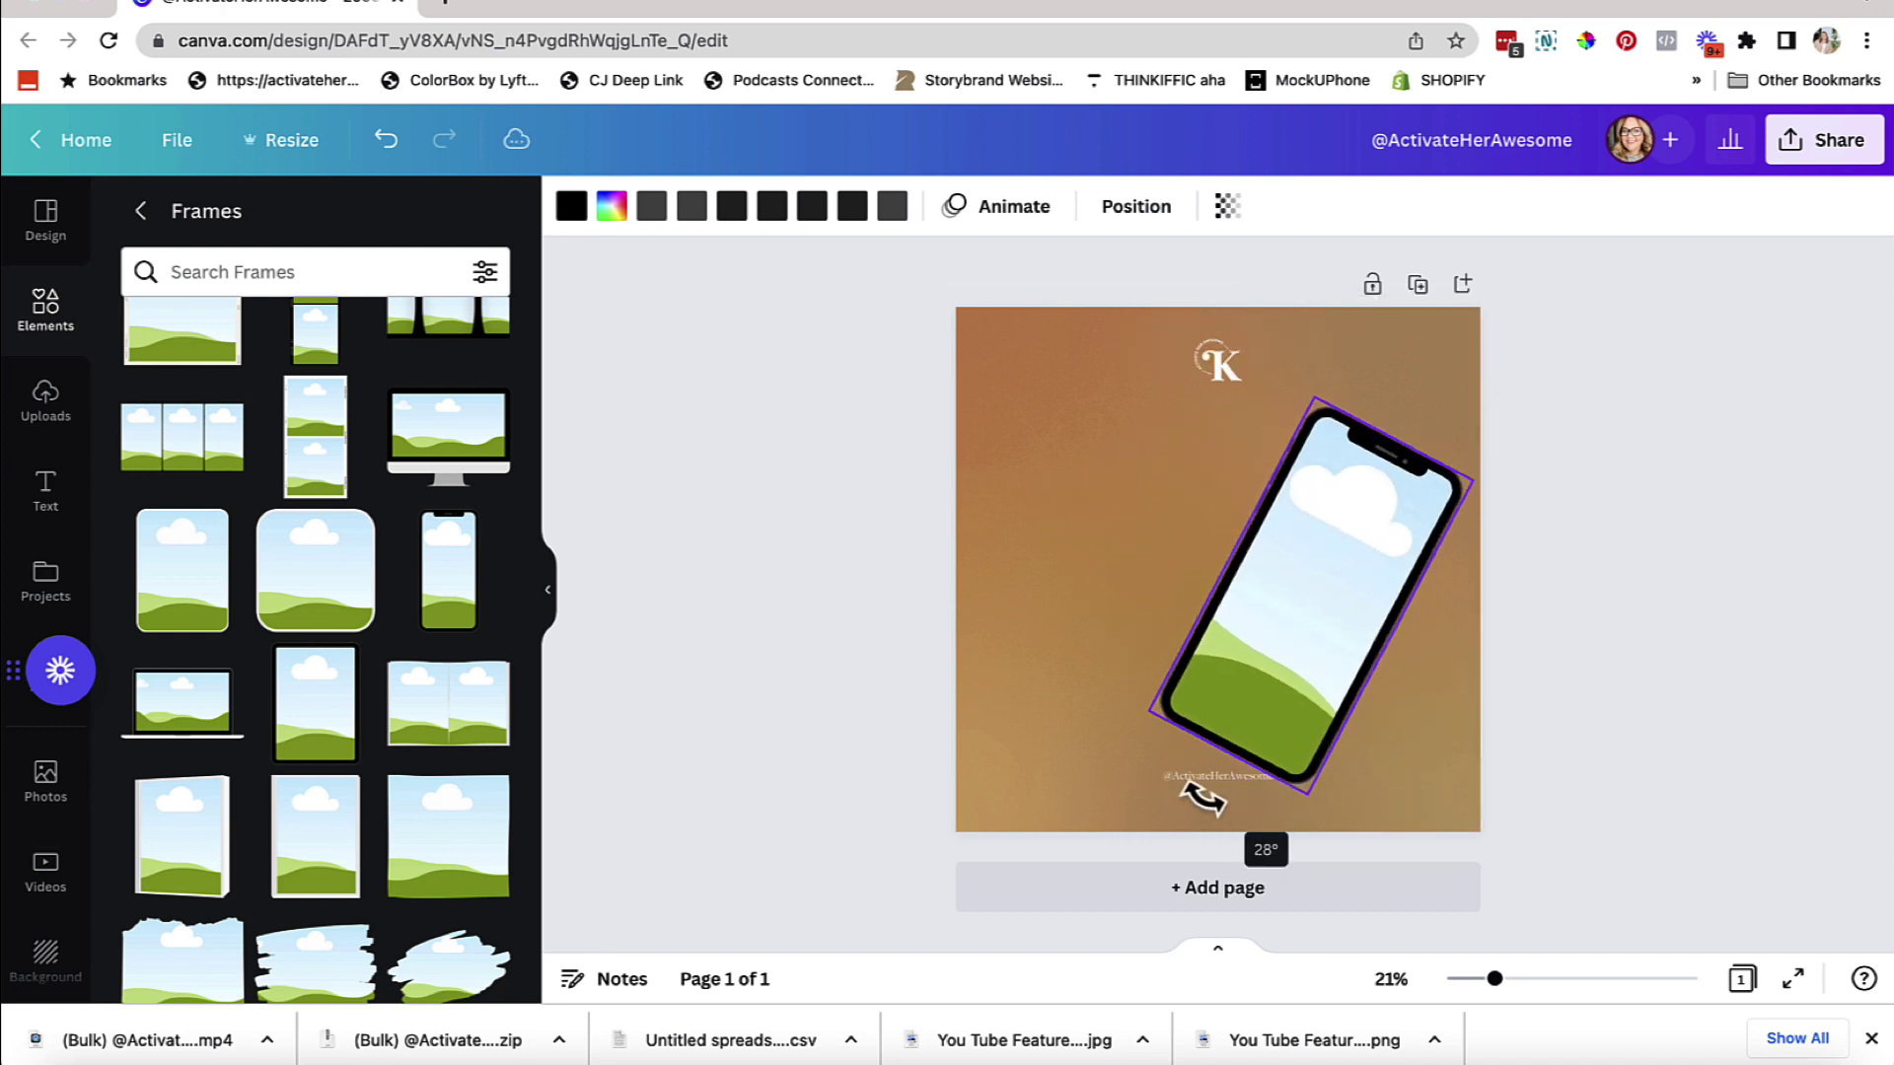
left_click_drag(1308, 677, 1306, 640)
left_click_drag(1307, 756, 1285, 712)
left_click_drag(1305, 592, 1311, 649)
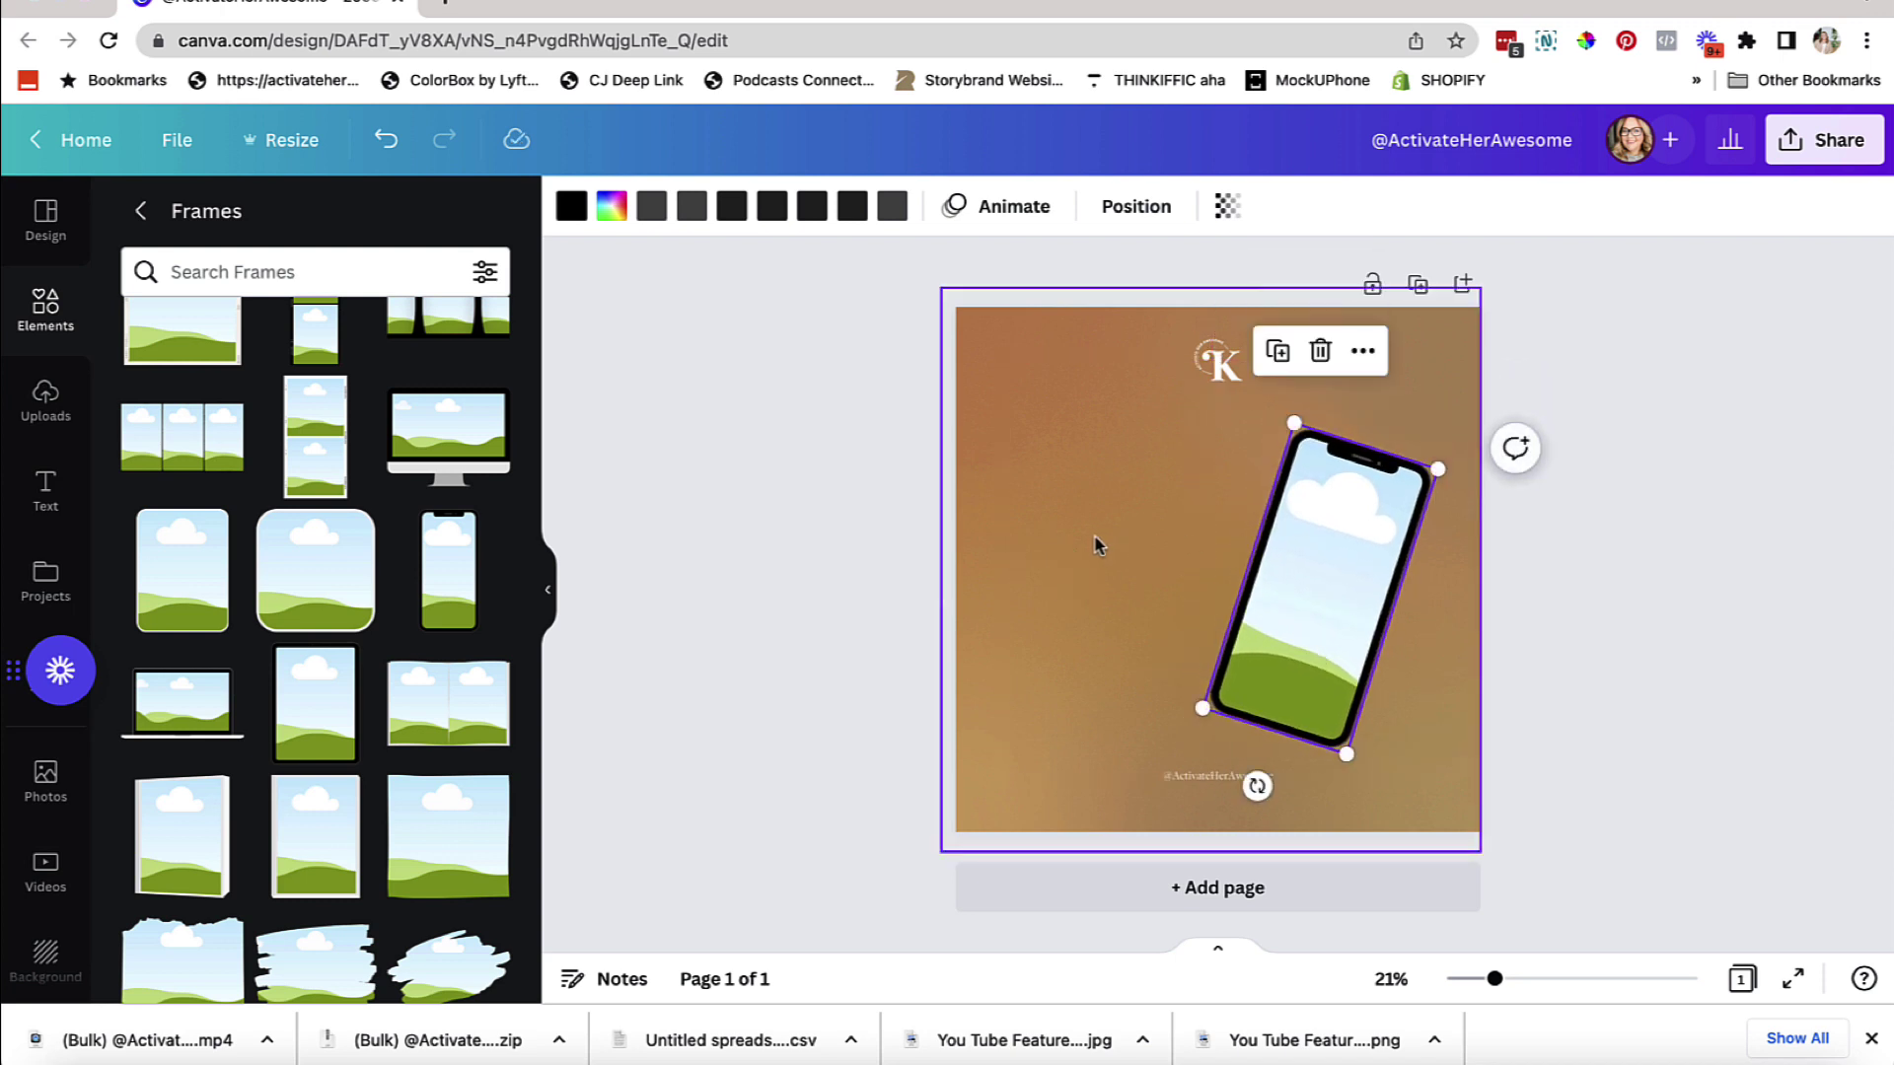
Fill the phone frame with the 12.4s talking-head video, replacing a mistaken 0.9s clip, and pause playback
left_click(50, 399)
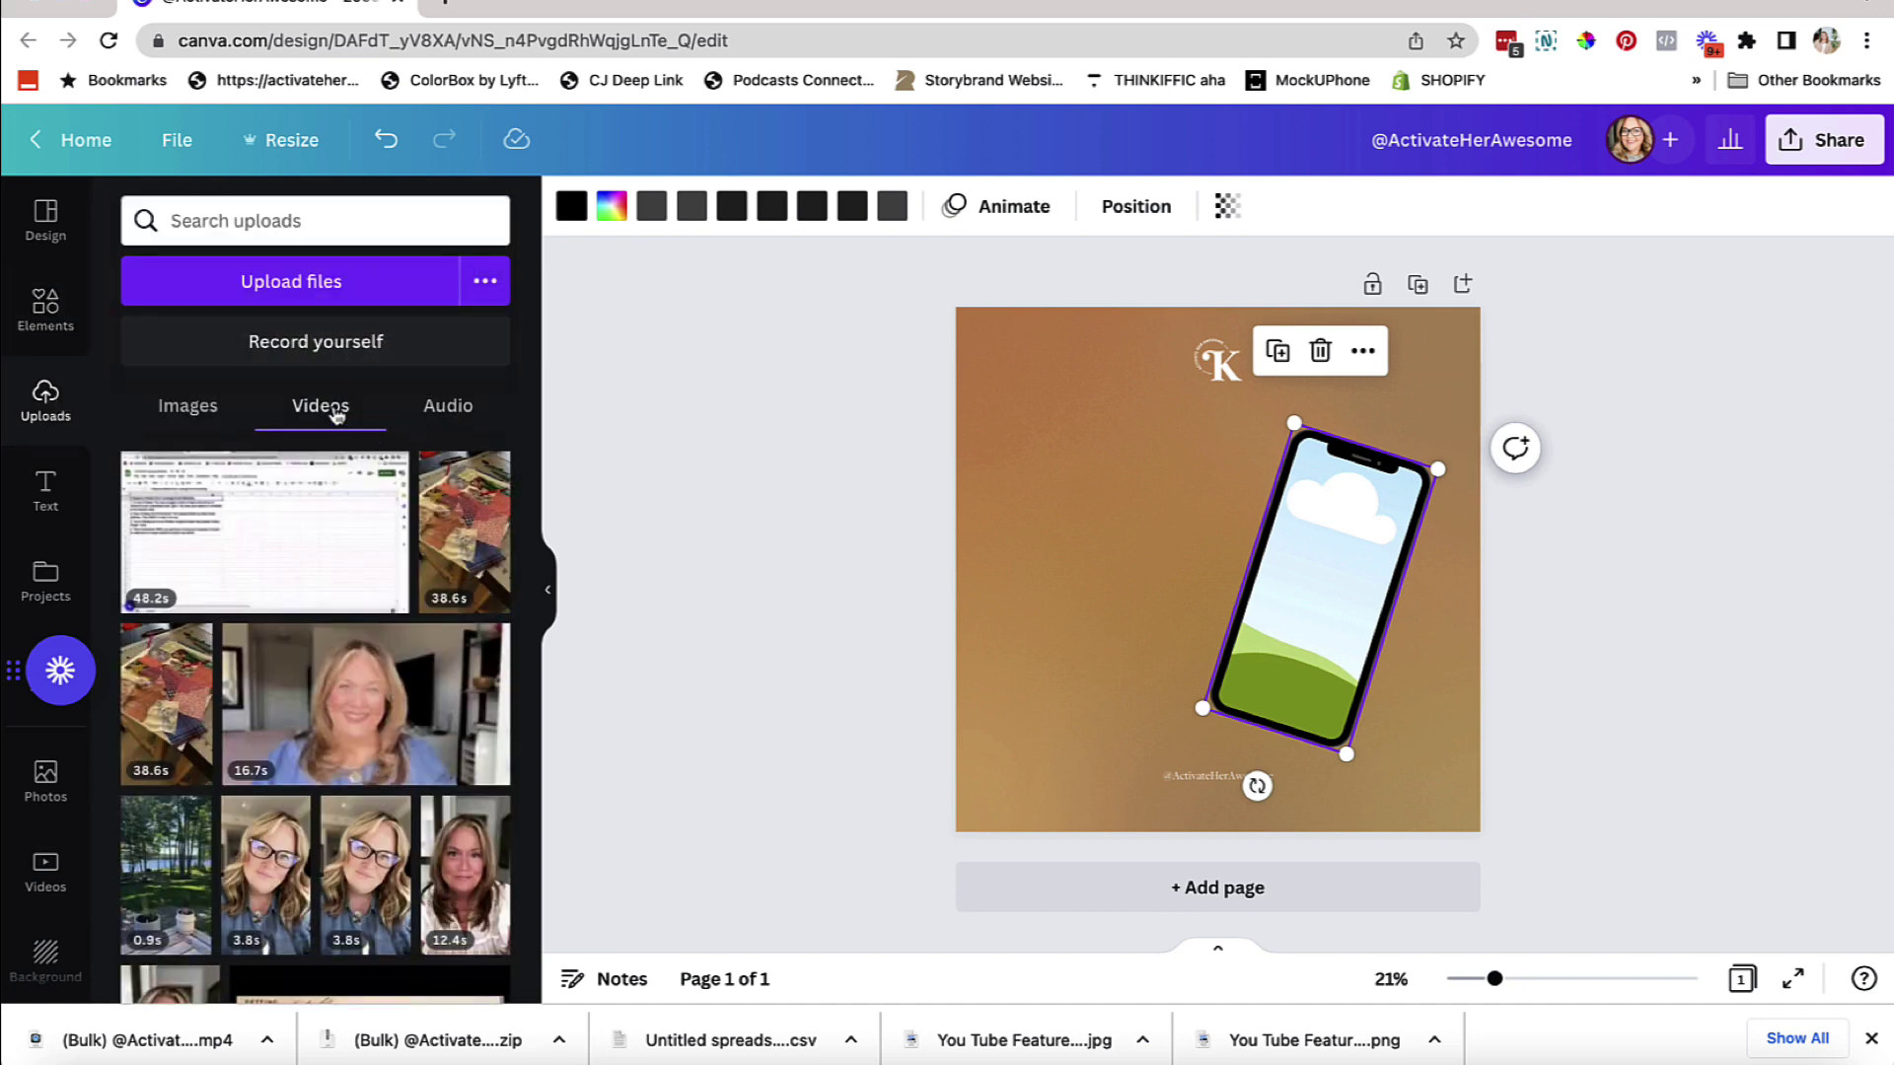
scroll(348, 702, "down", 3)
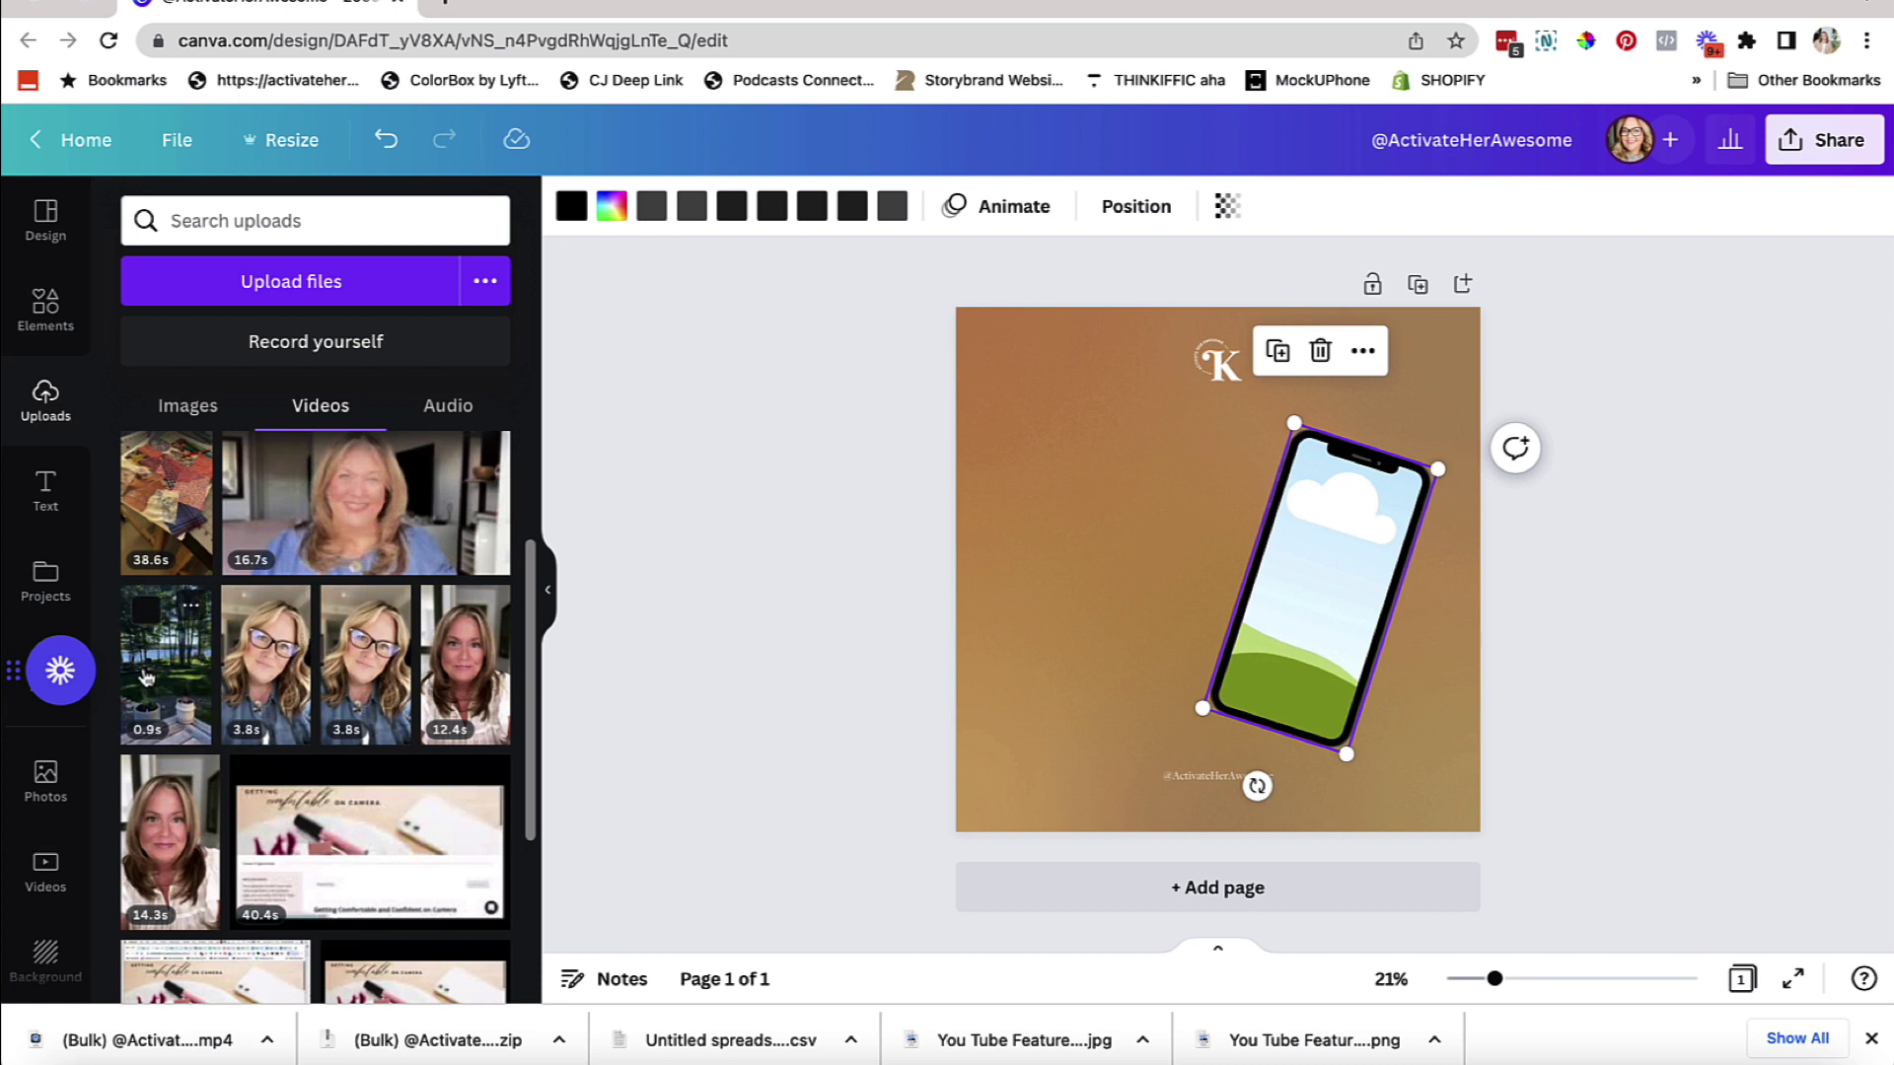
left_click_drag(145, 677, 1307, 602)
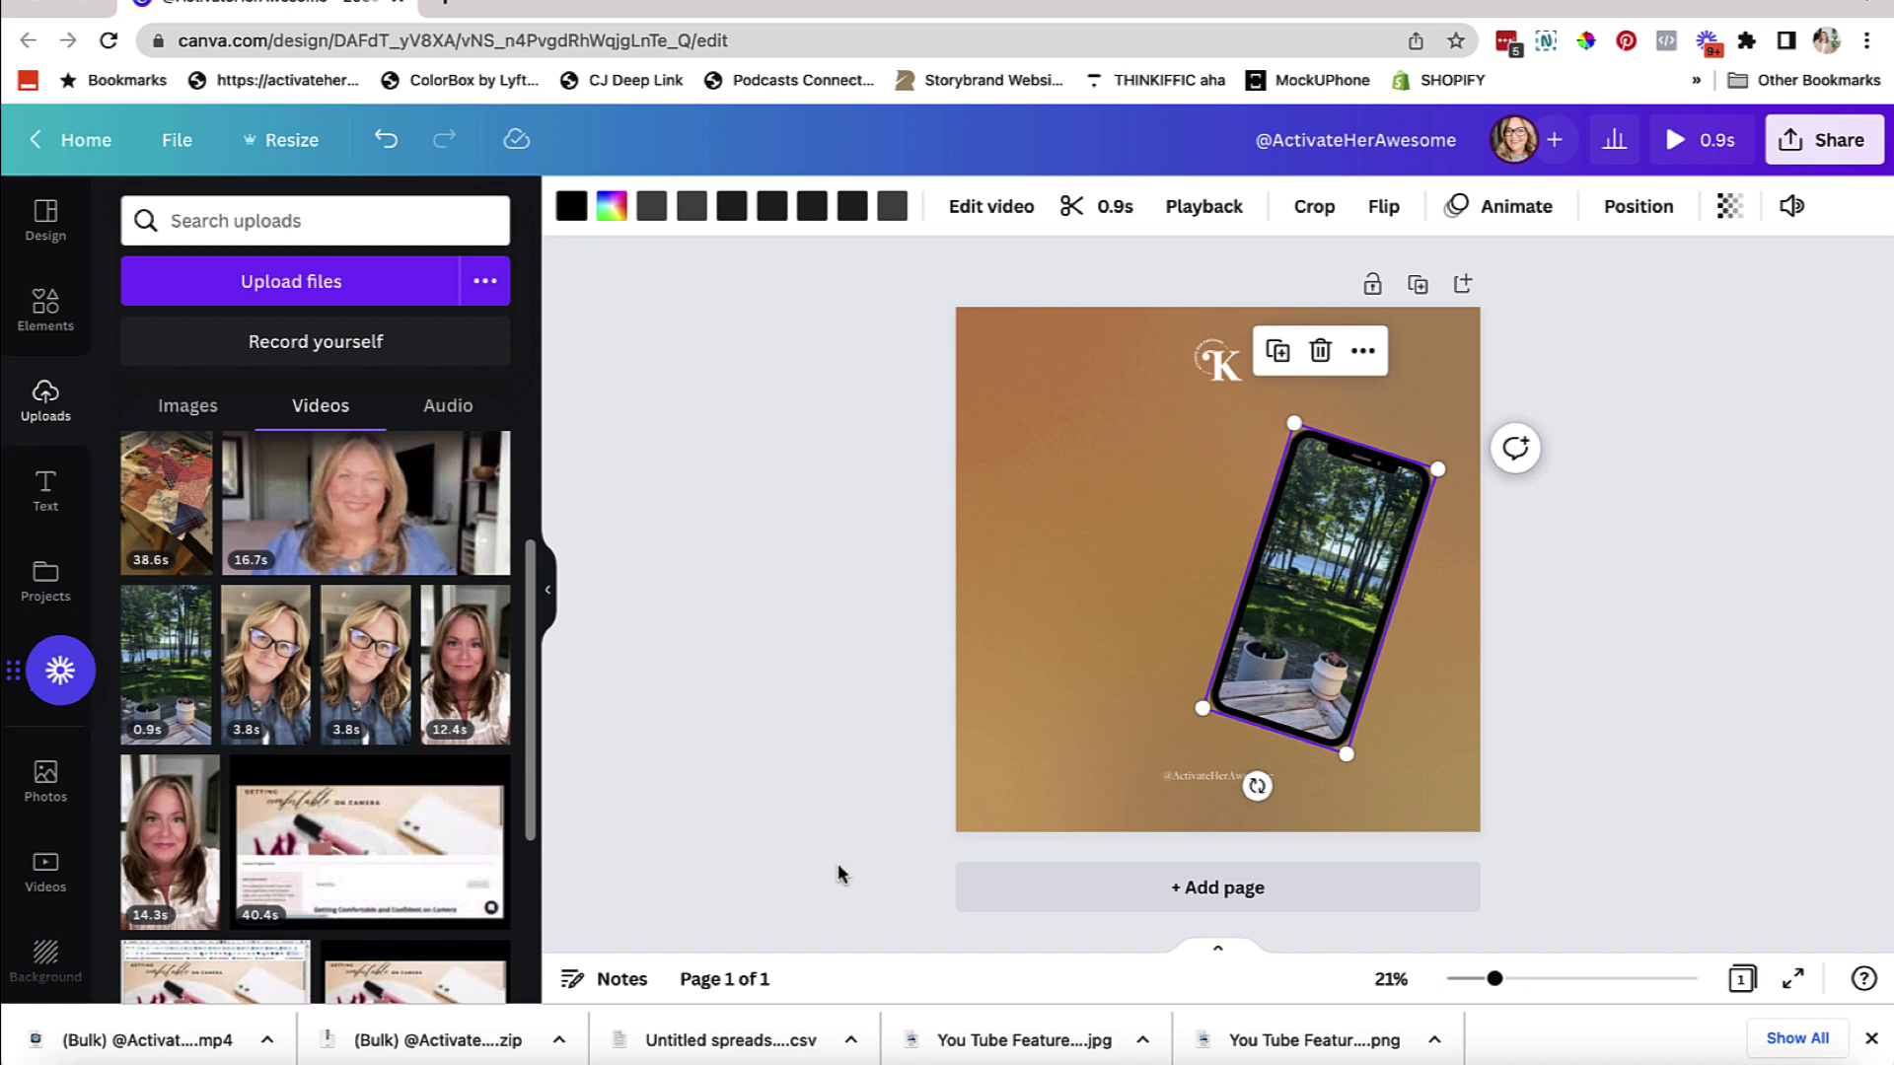
mouse_move(1332, 705)
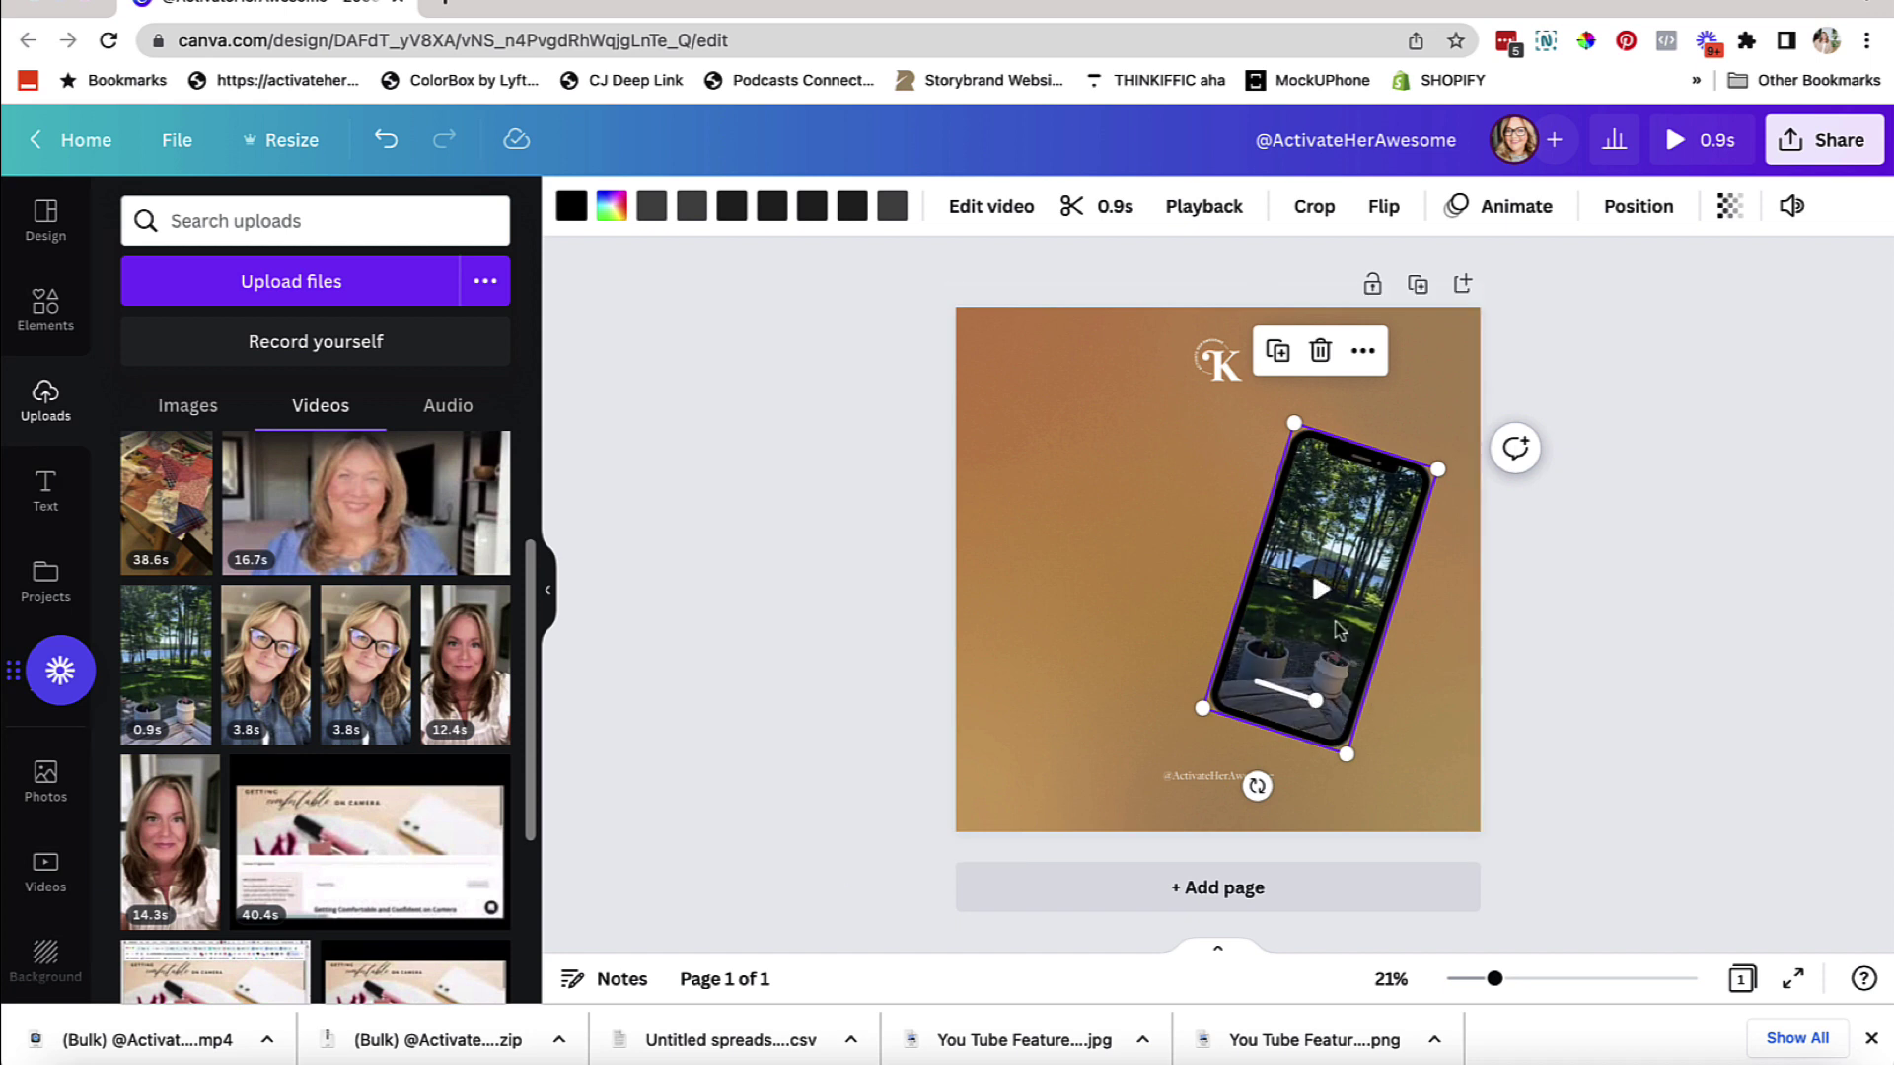
key("ctrl+z")
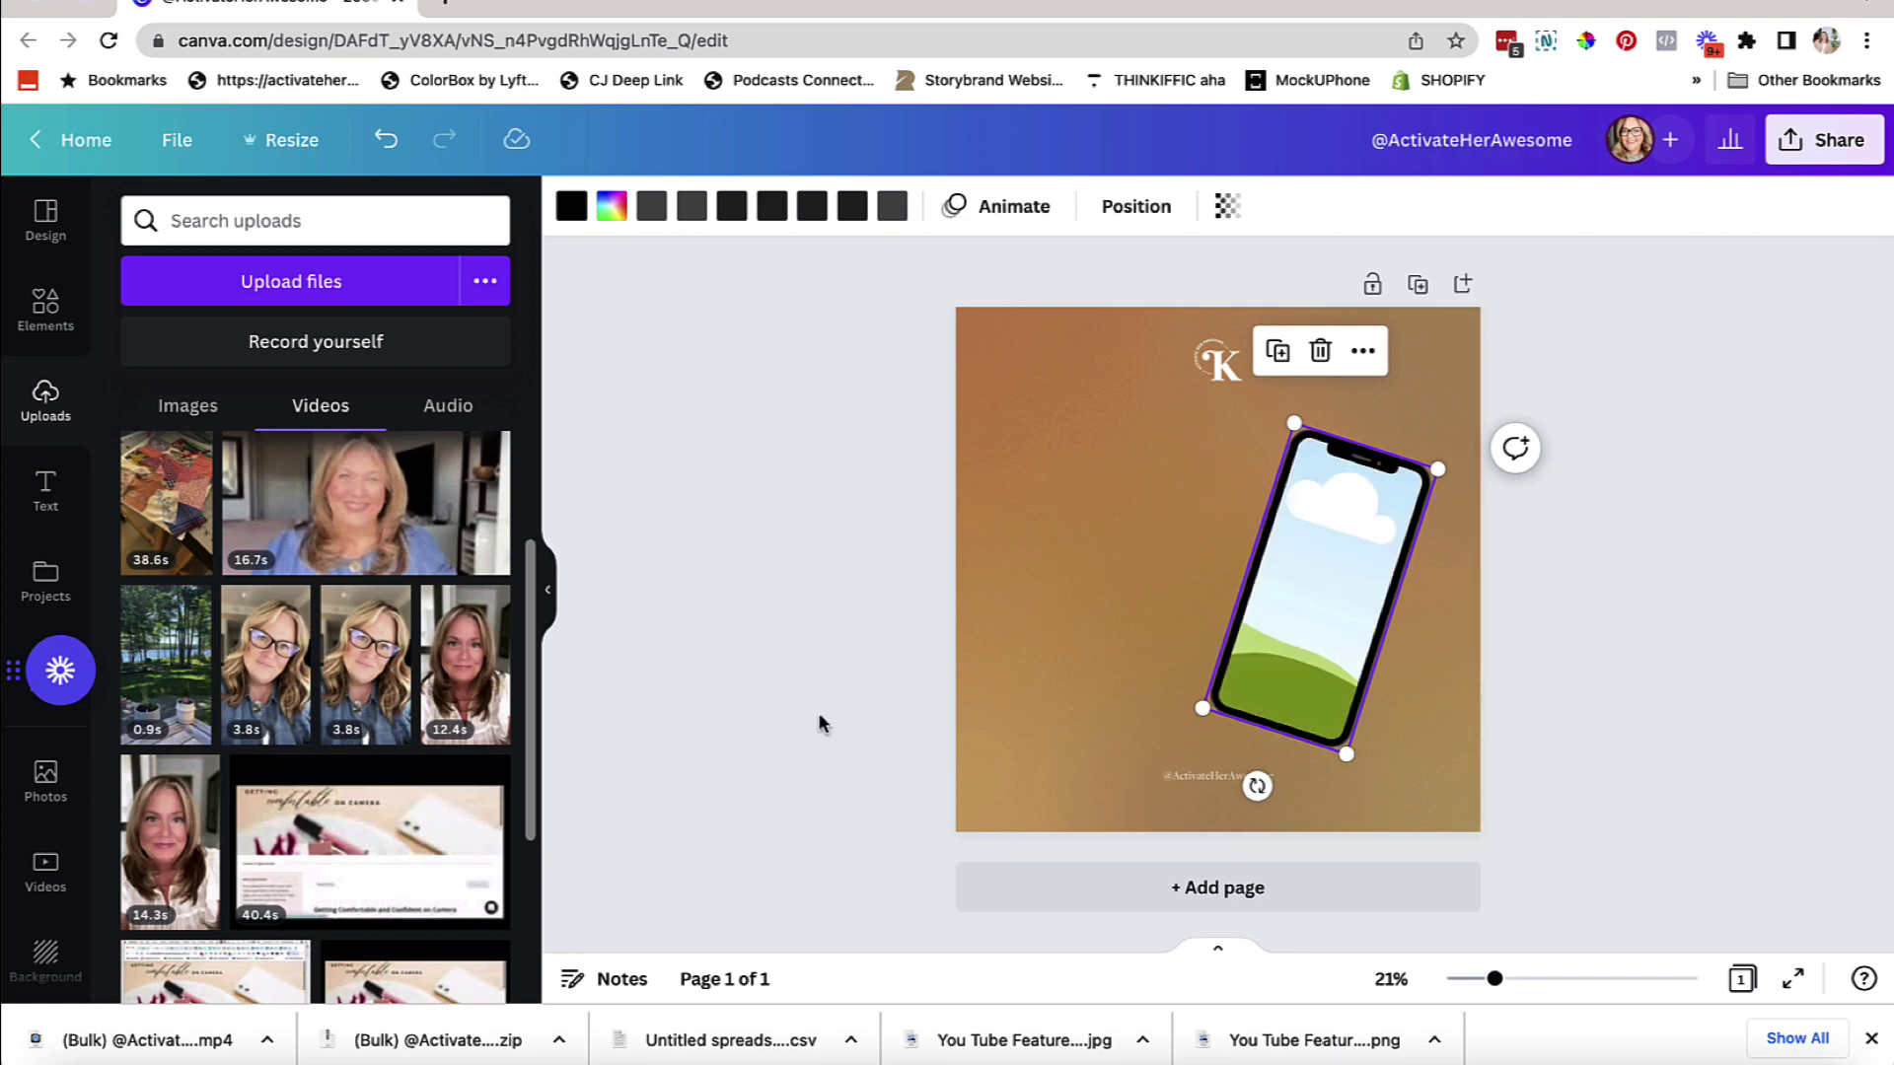
scroll(375, 789, "down", 3)
scroll(375, 819, "up", 5)
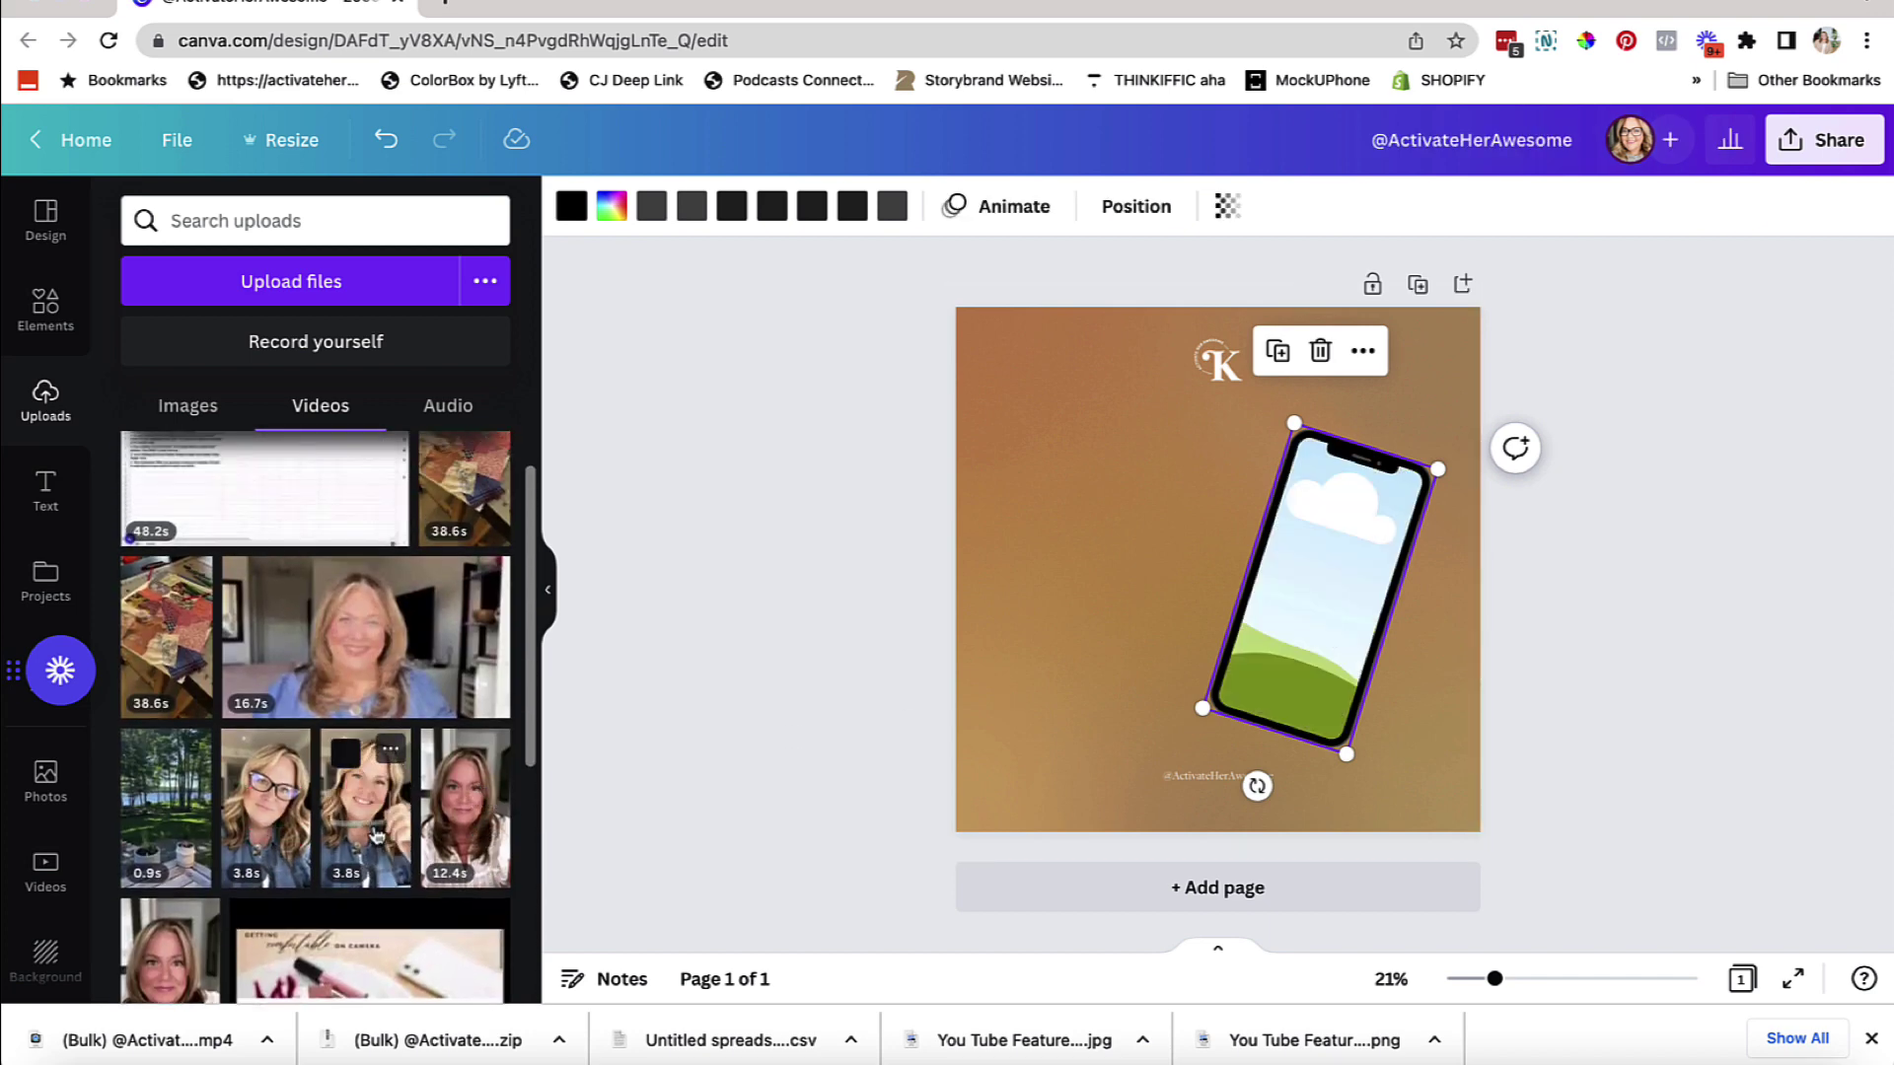
left_click_drag(464, 809, 1309, 646)
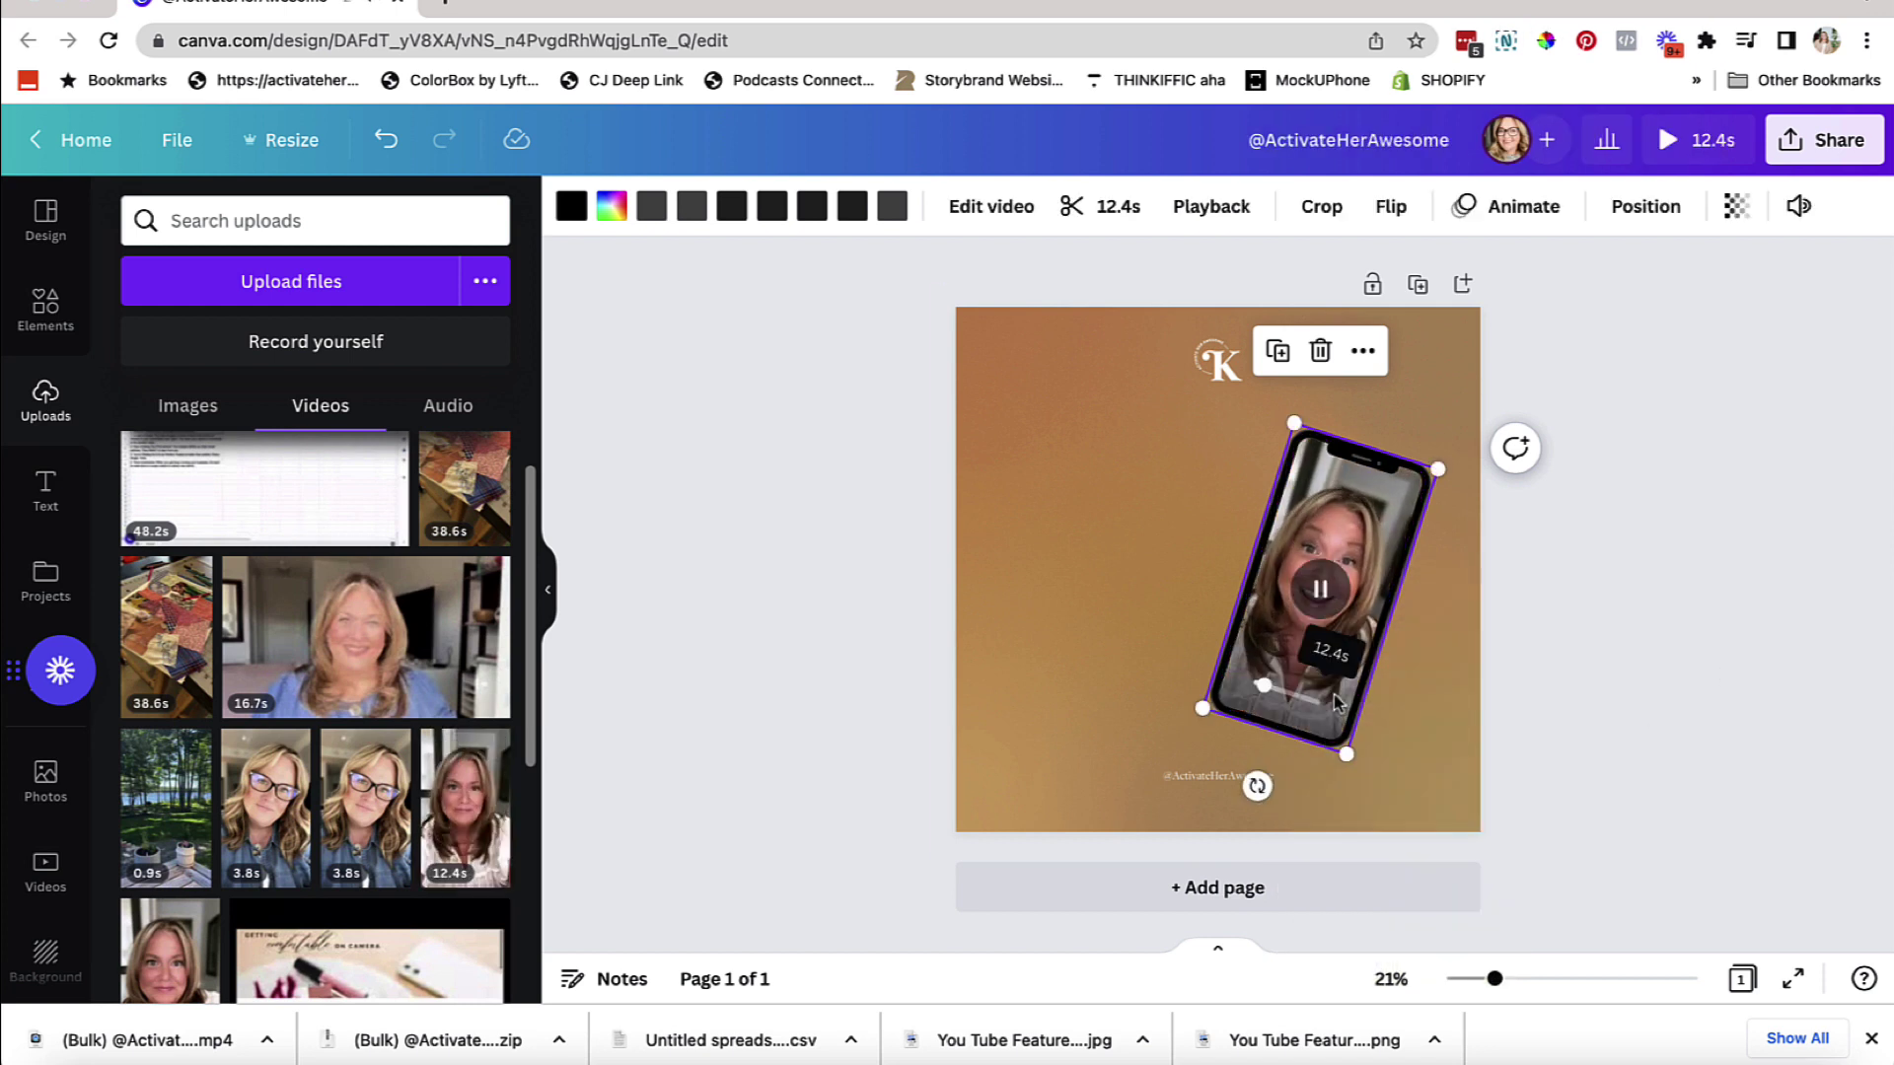
left_click(1320, 589)
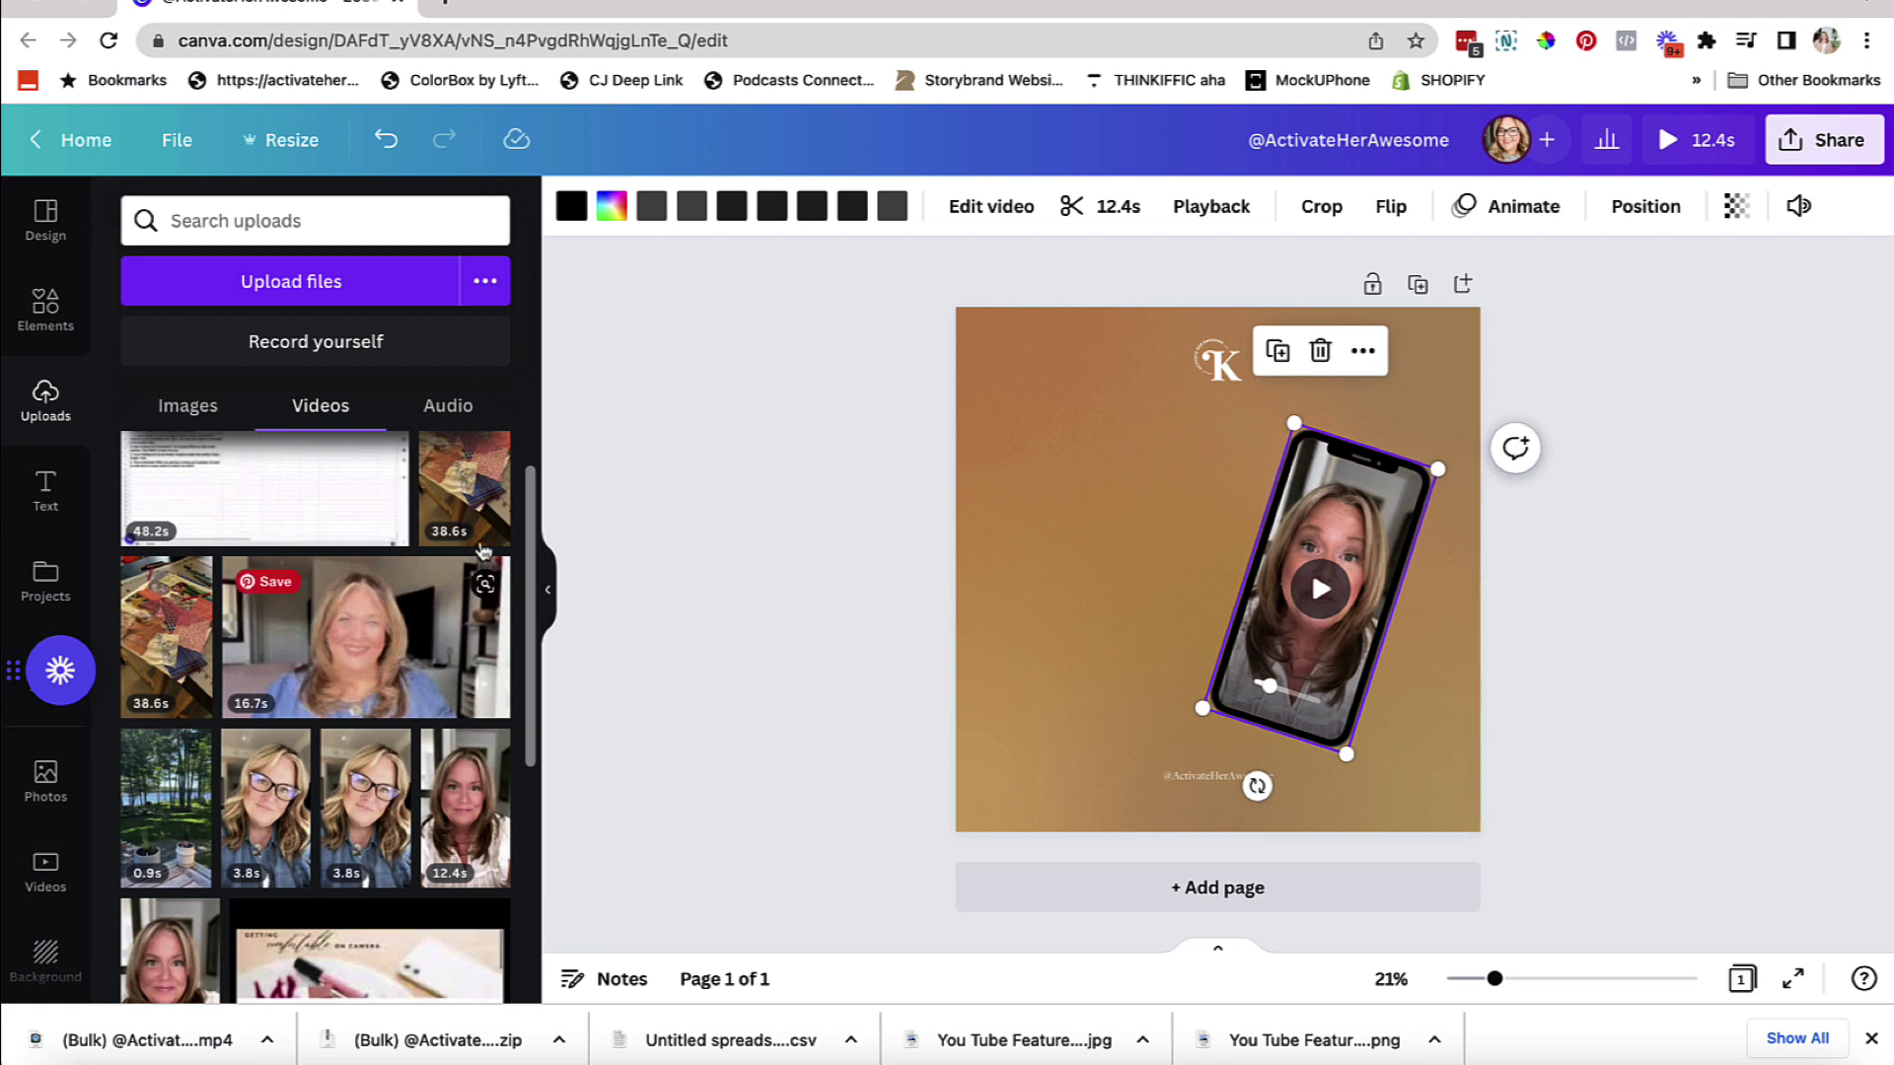
Browse the full Frames collection in Elements for another device mockup
left_click(43, 316)
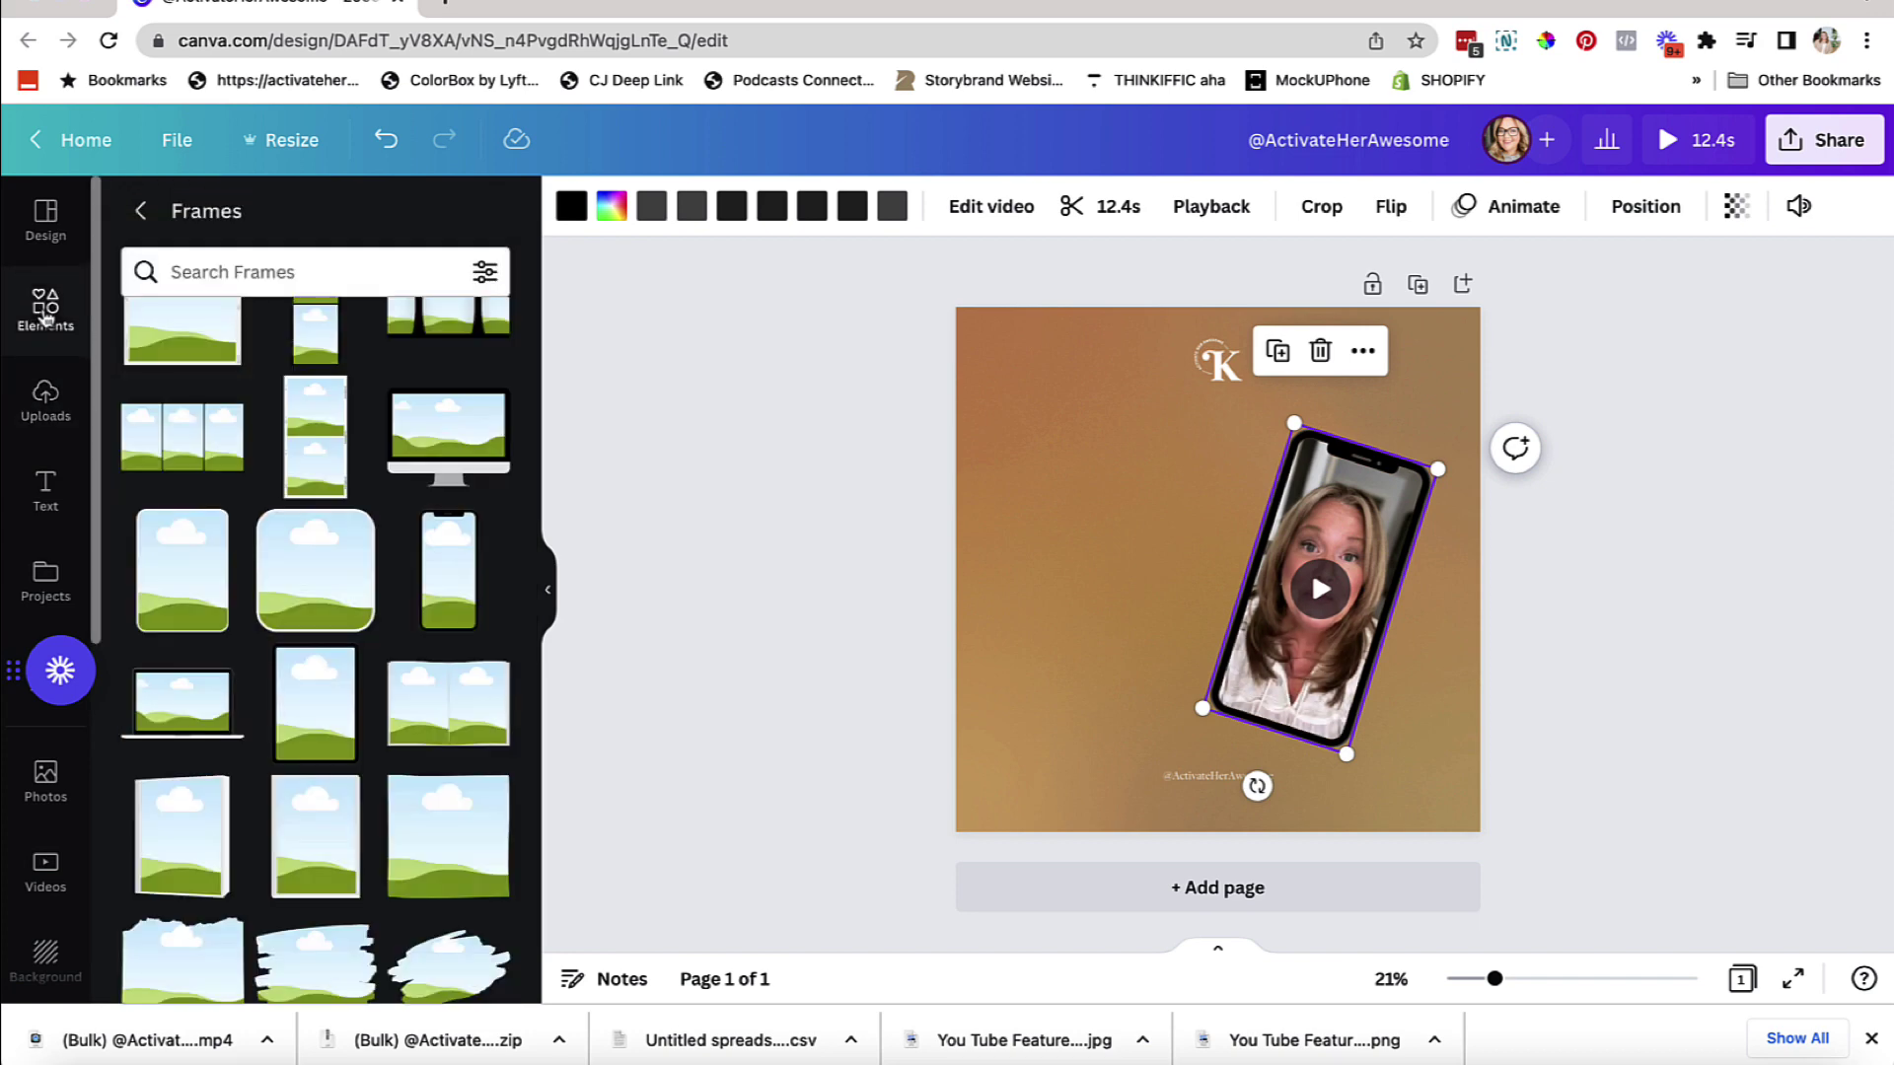
left_click(140, 208)
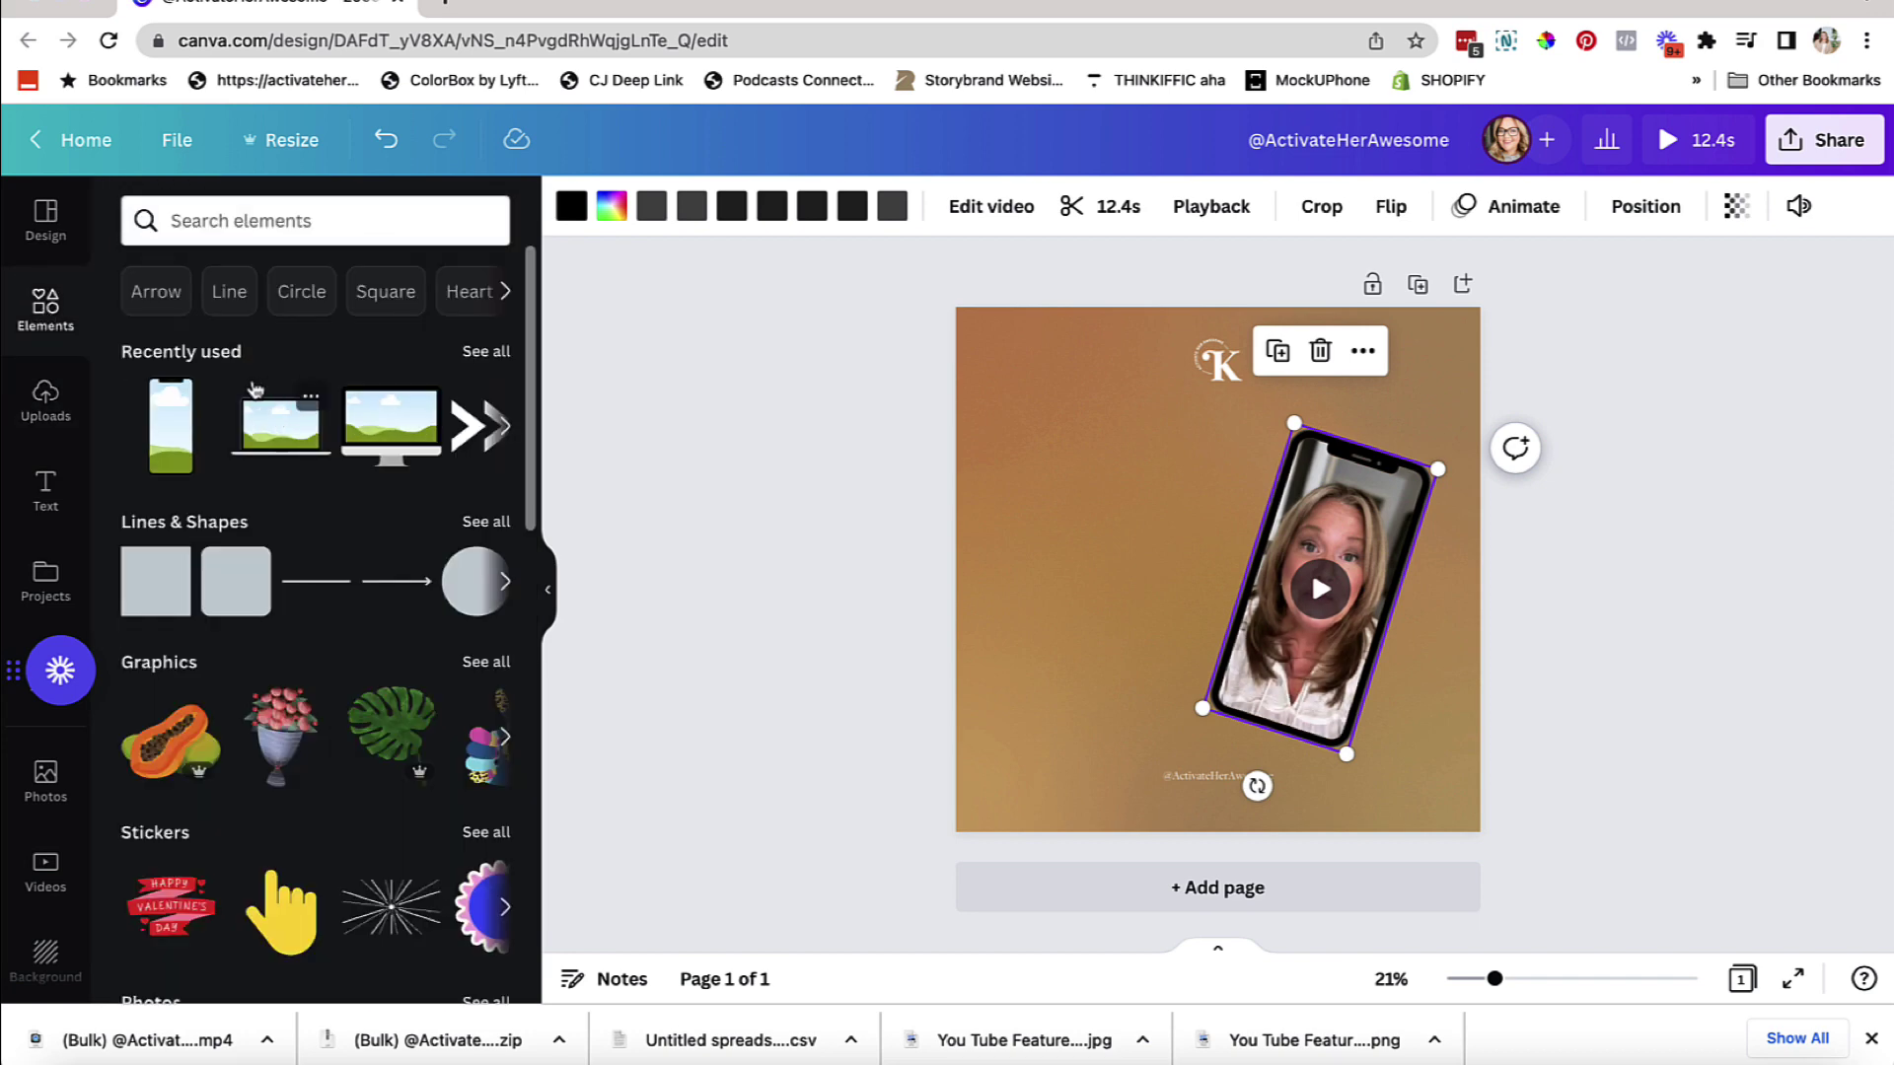
scroll(257, 705, "down", 1)
scroll(257, 705, "down", 12)
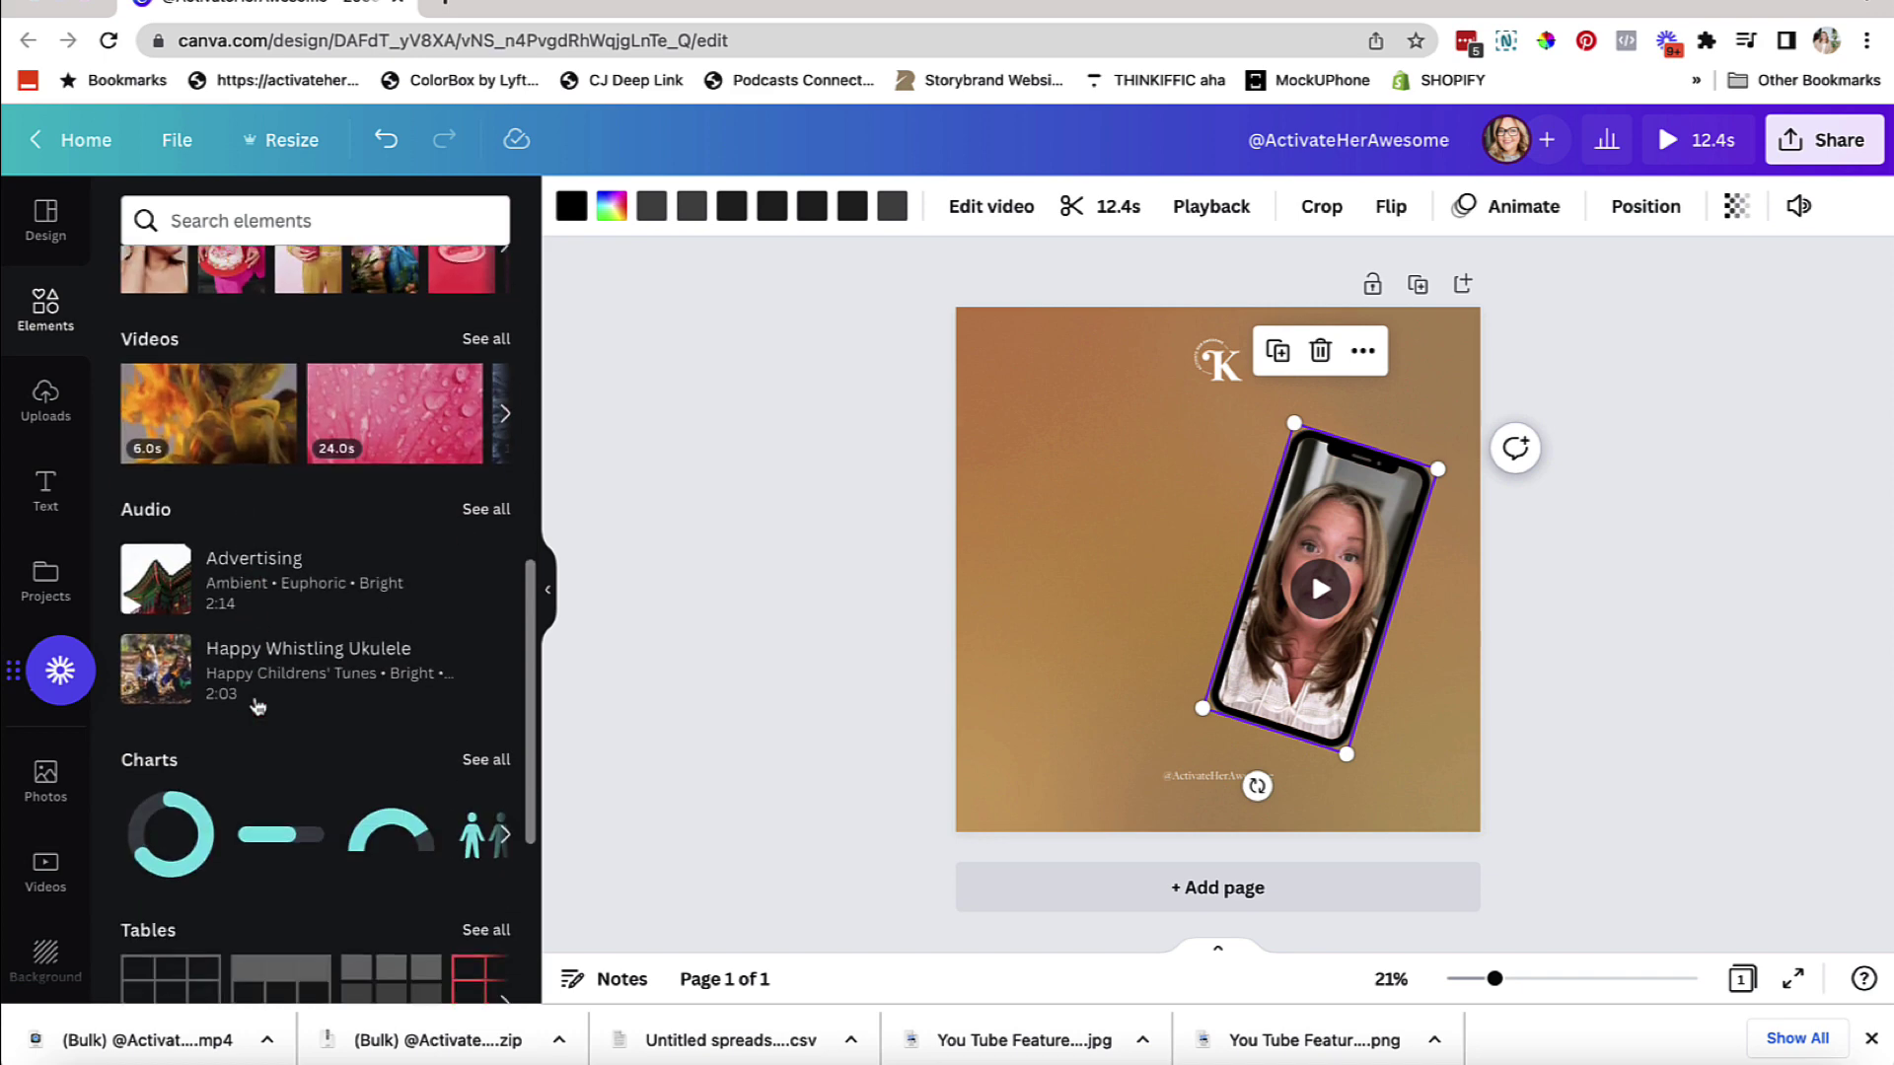
scroll(443, 507, "up", 1)
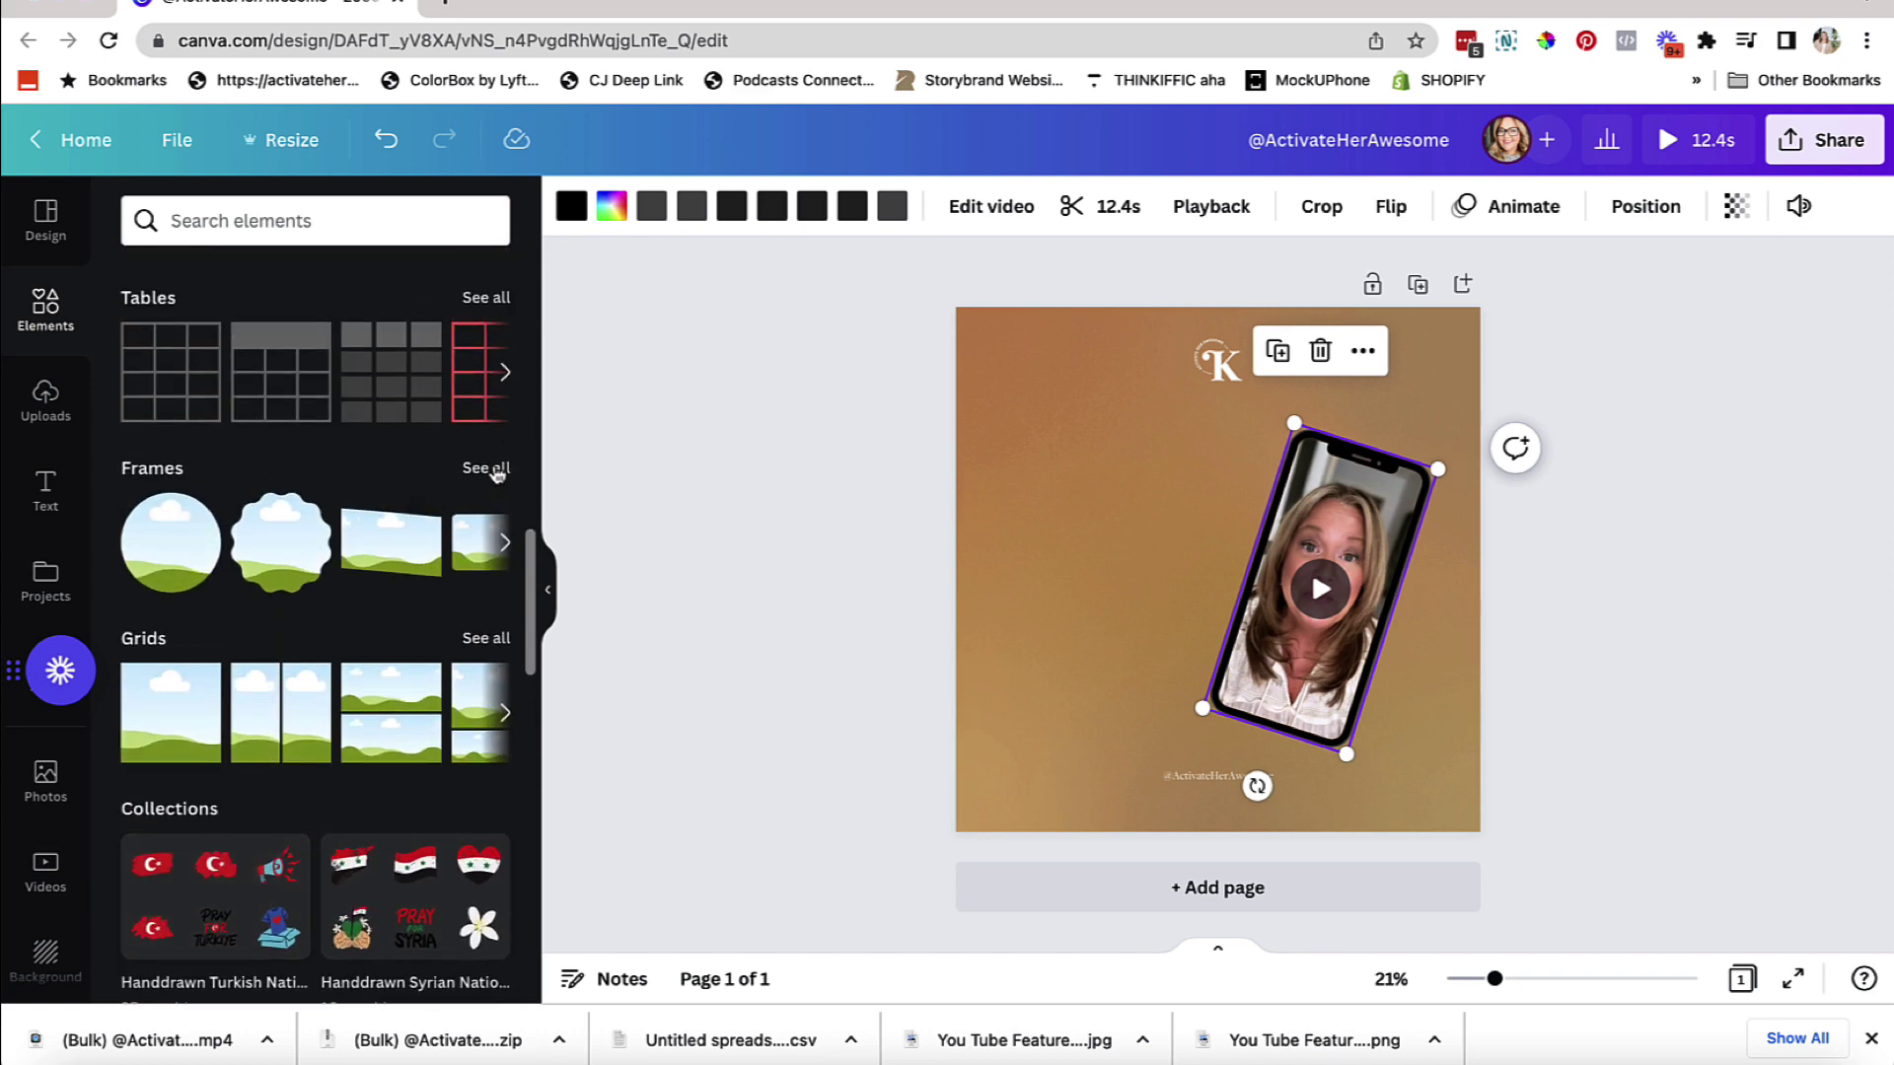
left_click(501, 471)
scroll(376, 706, "down", 5)
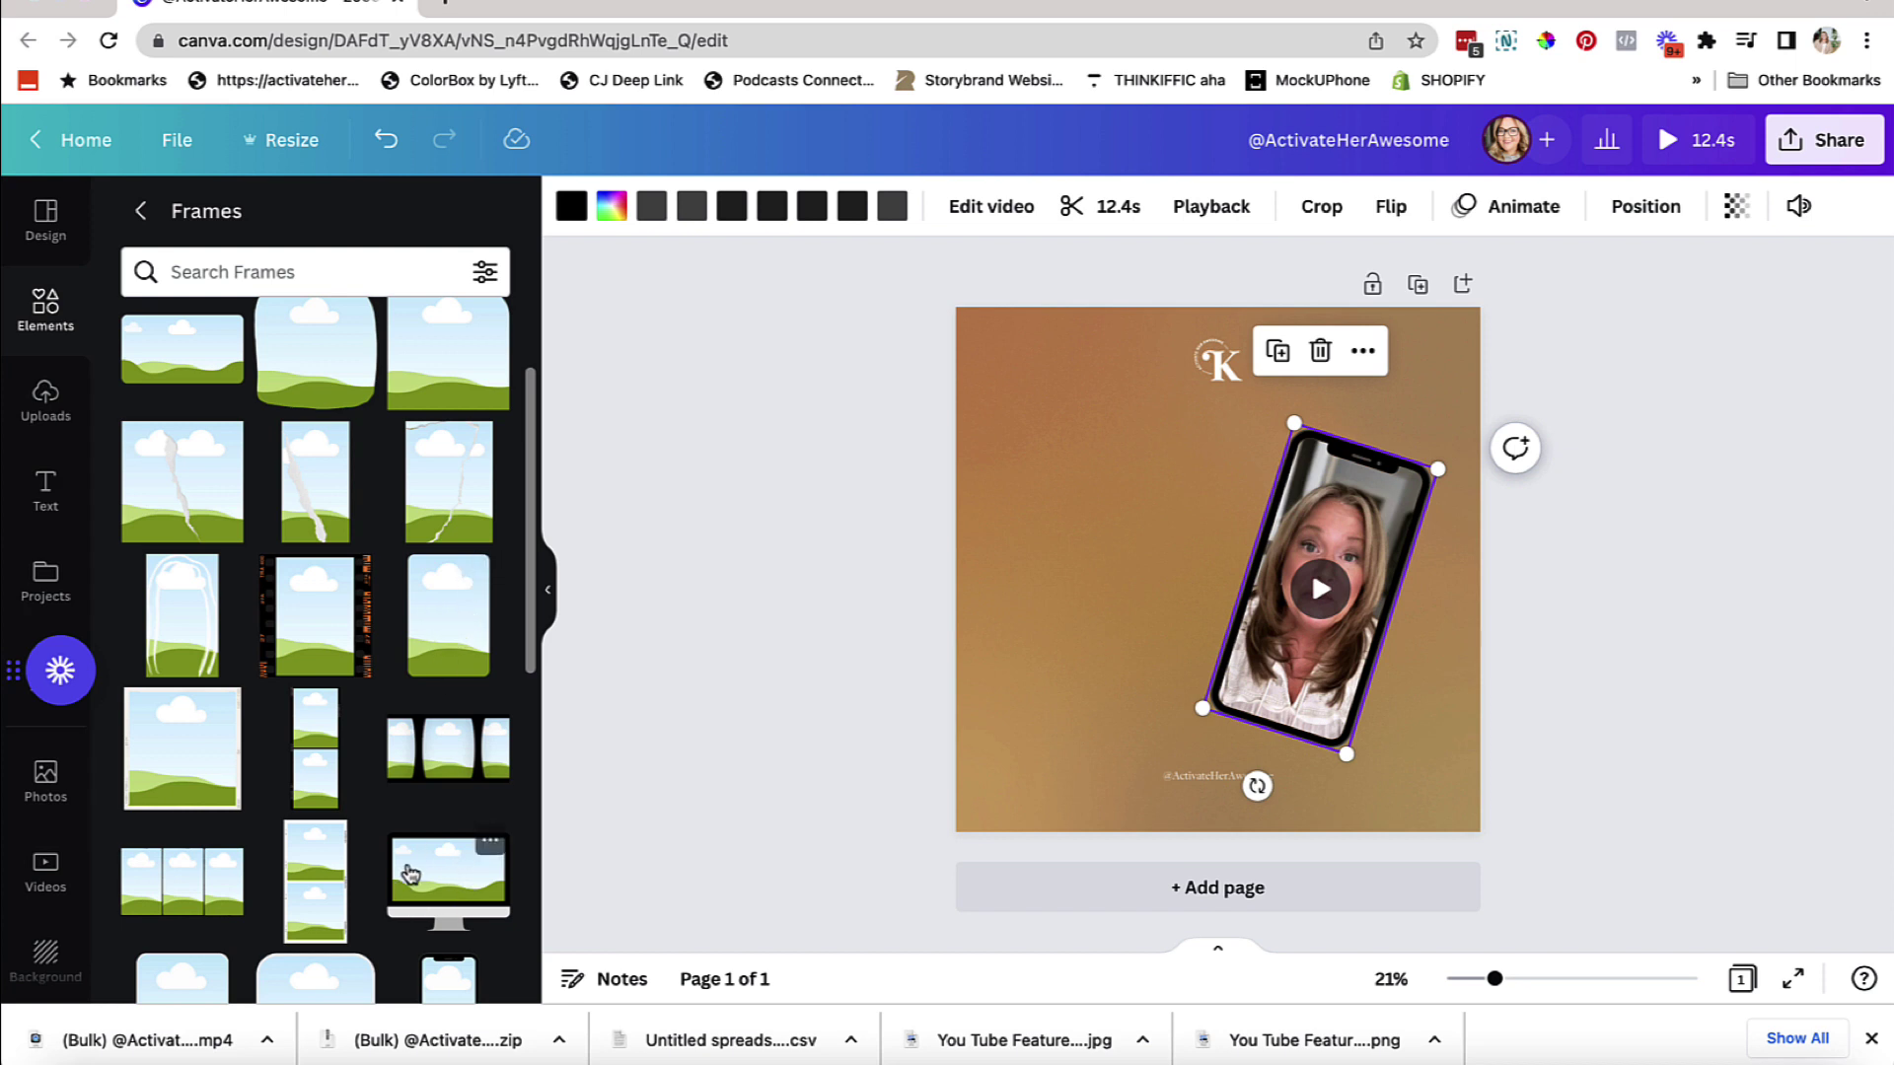
scroll(461, 893, "down", 3)
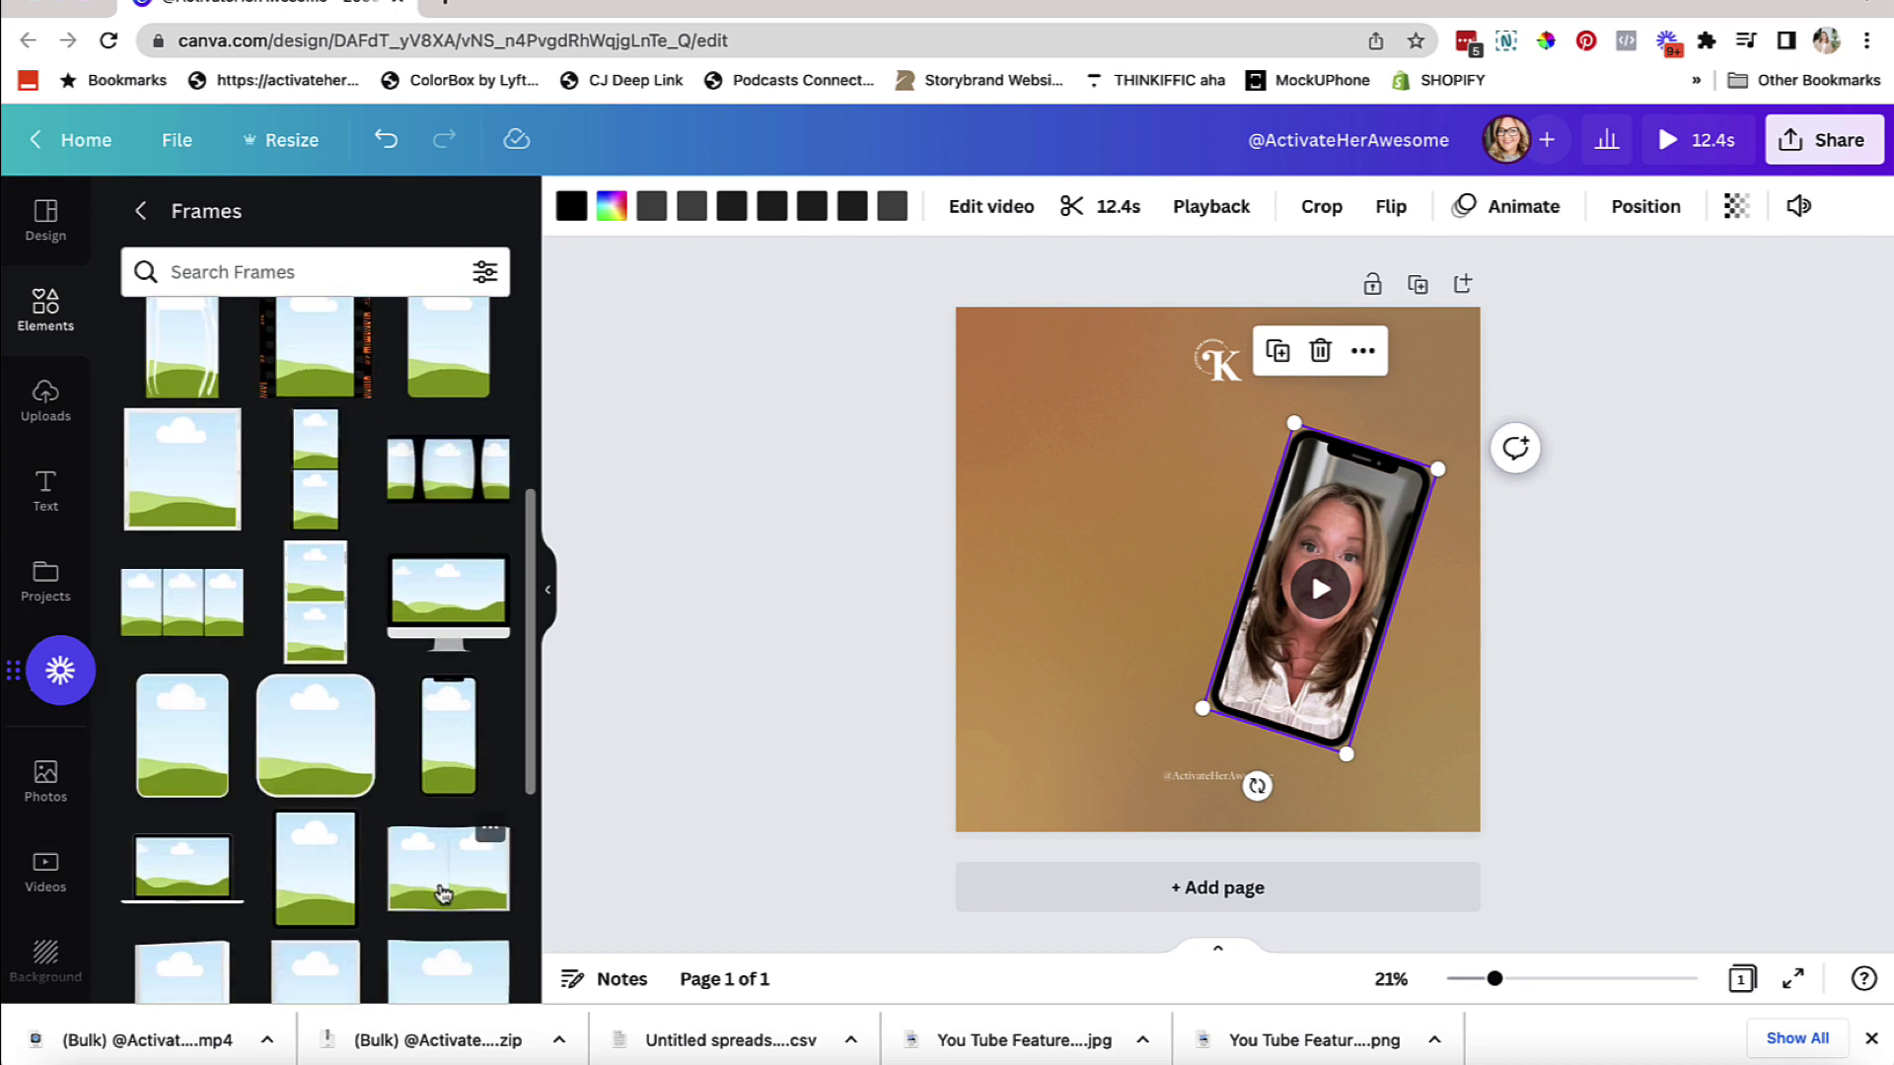